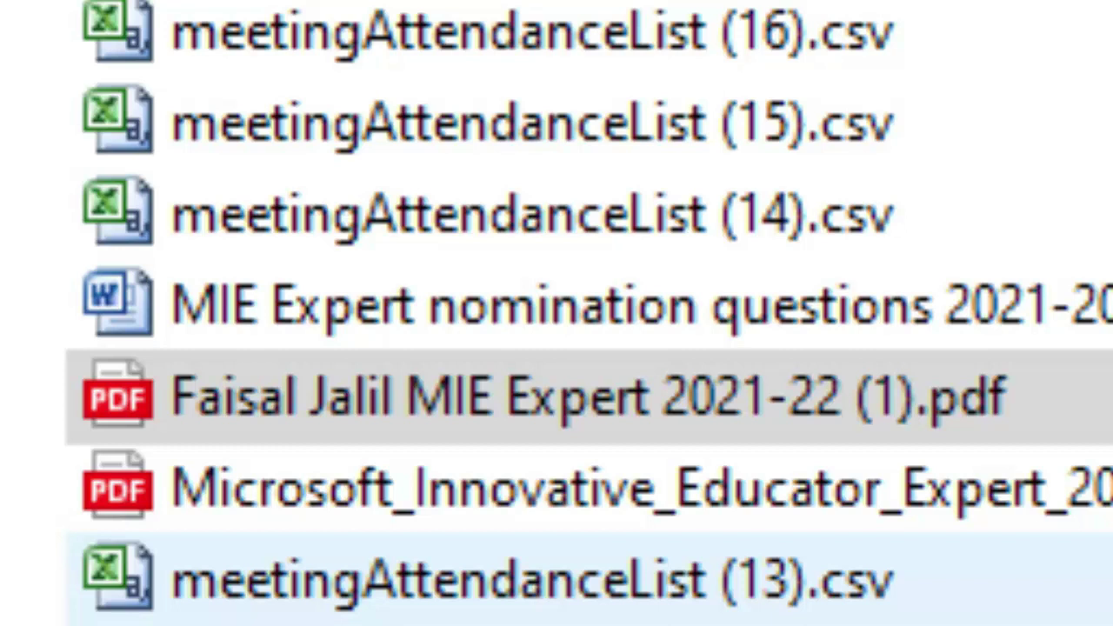
Open the MIE Expert certificate PDF in Edge, rotate it upright, and scroll through it
click(531, 405)
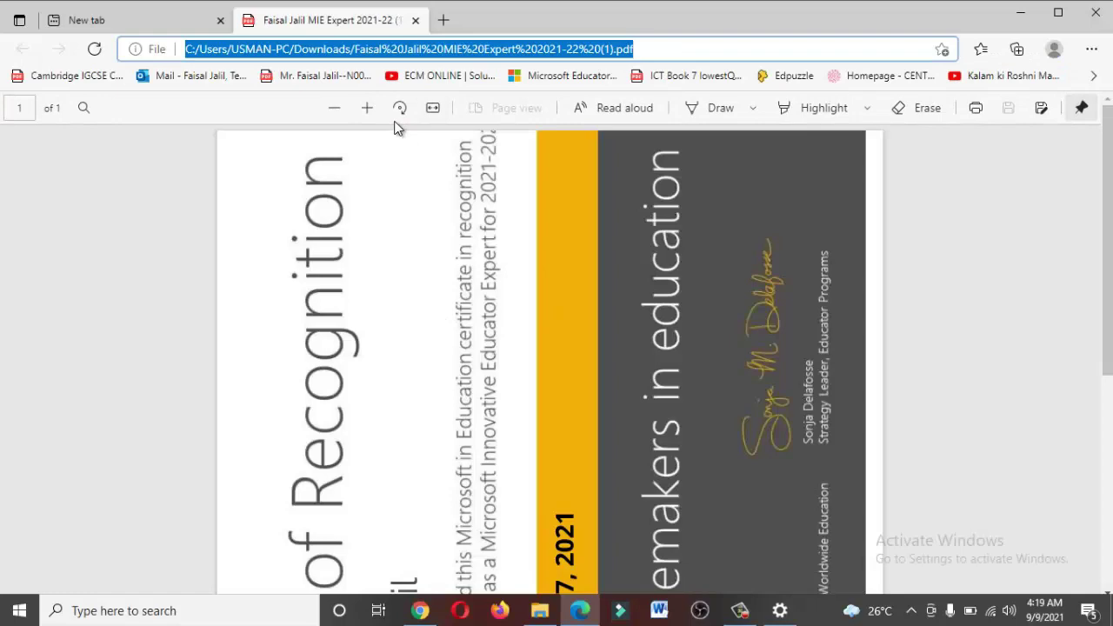
click(399, 108)
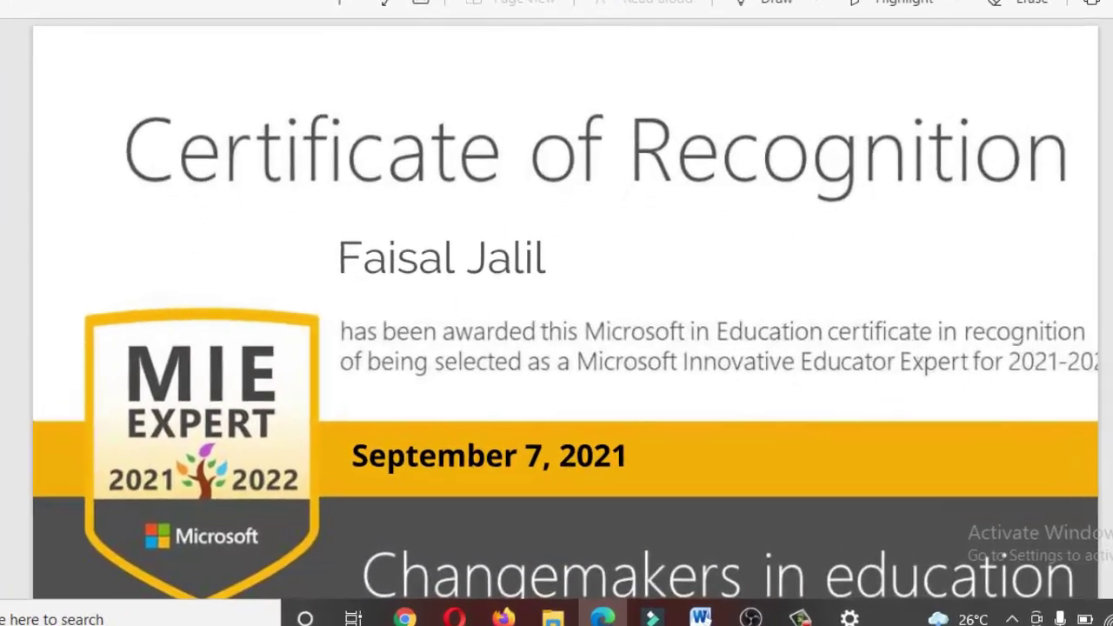
scroll(565, 348, down, 2)
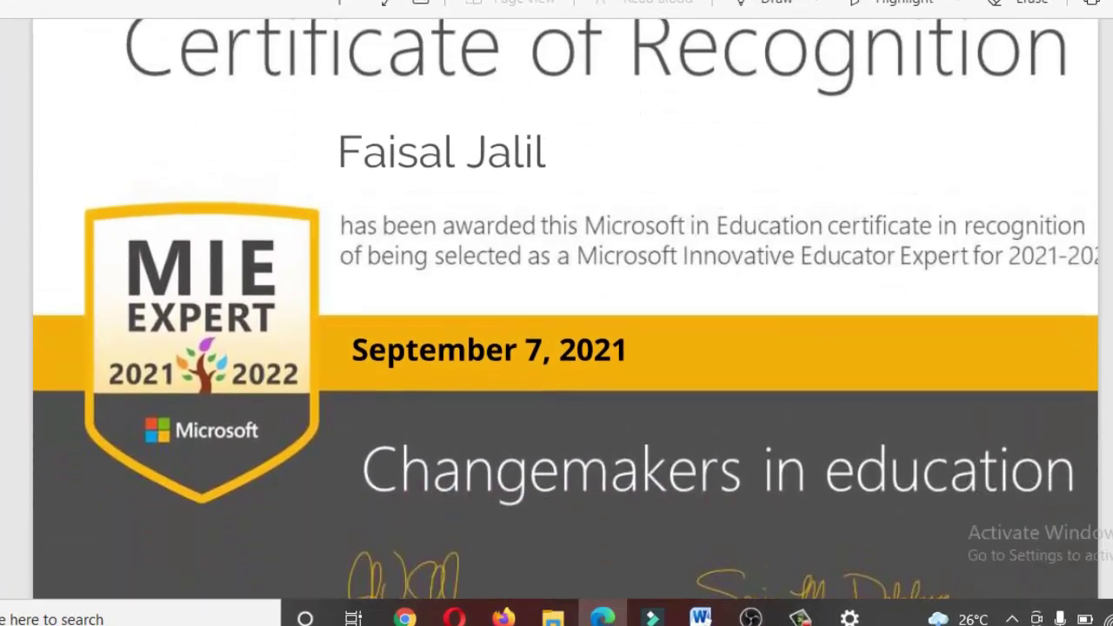
scroll(565, 348, down, 1)
scroll(565, 348, down, 1)
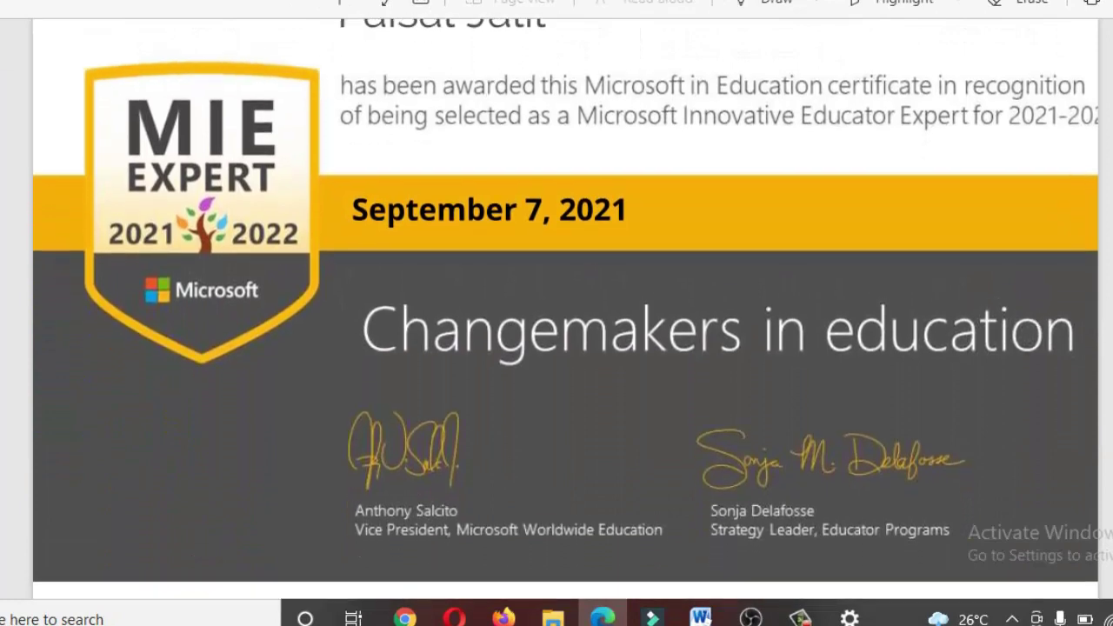
scroll(973, 322, up, 3)
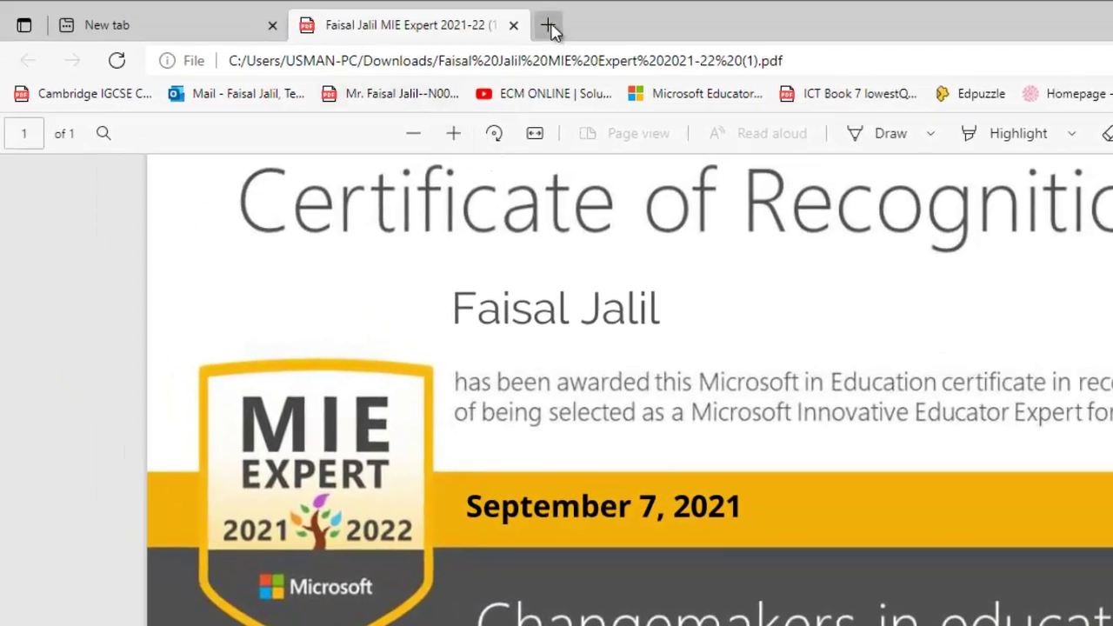
Search Bing for 'microsoft 365' in a new tab and scroll to the Office 365 login result
click(540, 16)
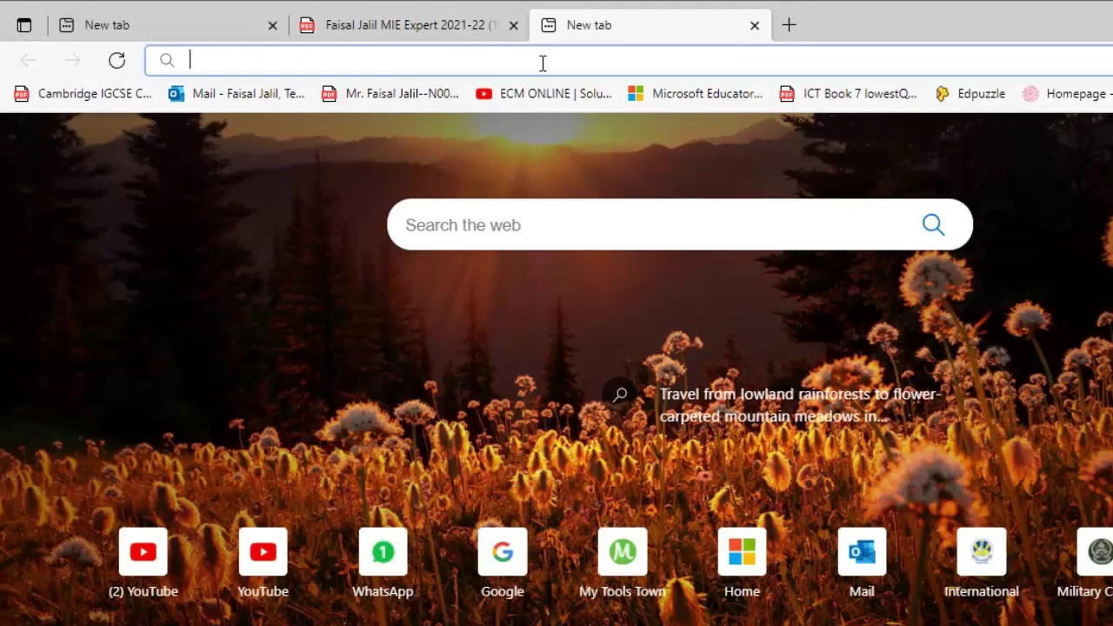
text(micdros)
key(BackSpace)
key(BackSpace)
key(BackSpace)
key(BackSpace)
text(r)
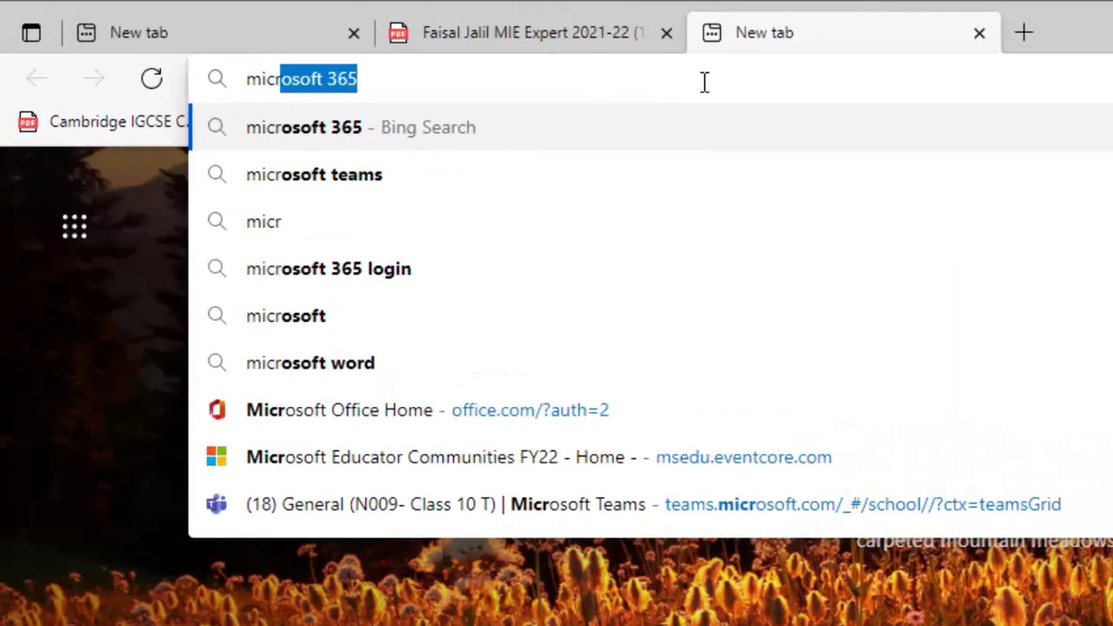
text(os)
key(Right)
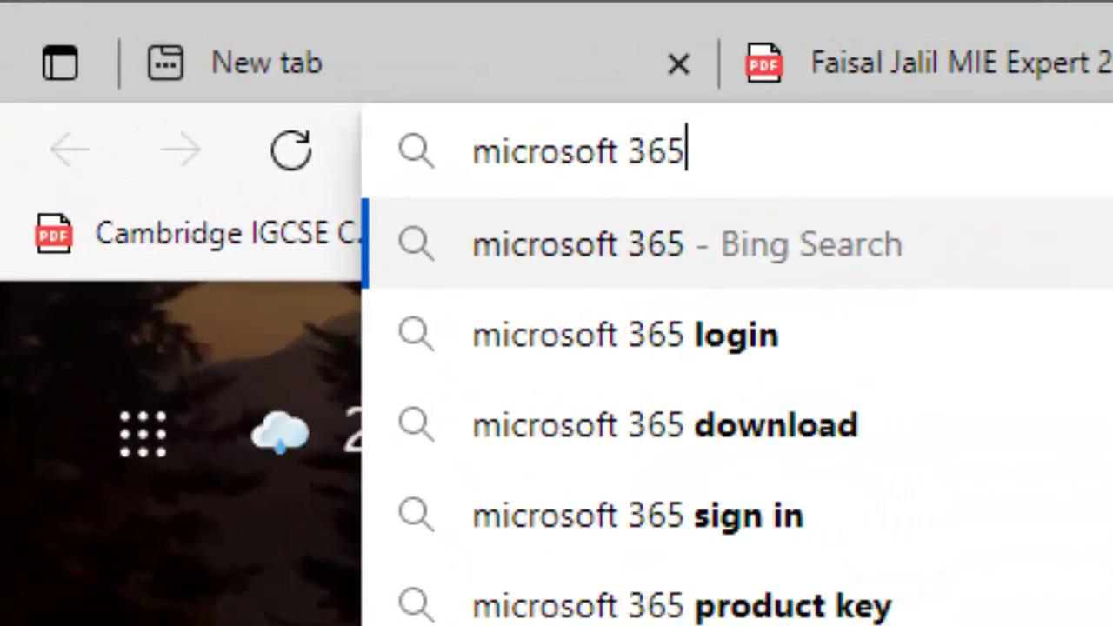
key(Return)
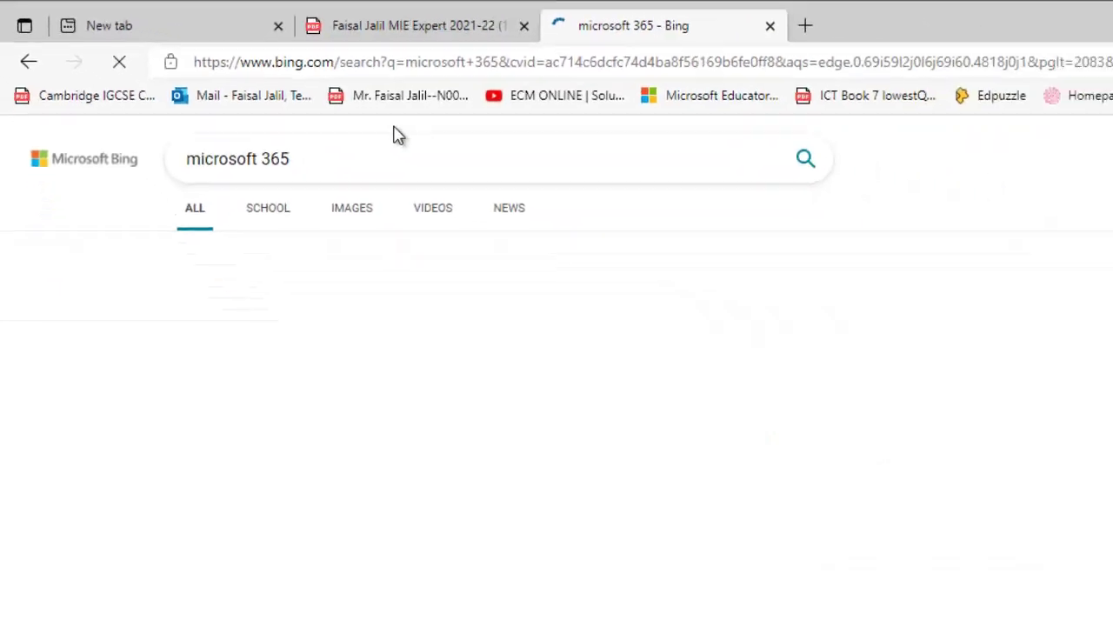
scroll(154, 405, down, 3)
scroll(154, 406, down, 5)
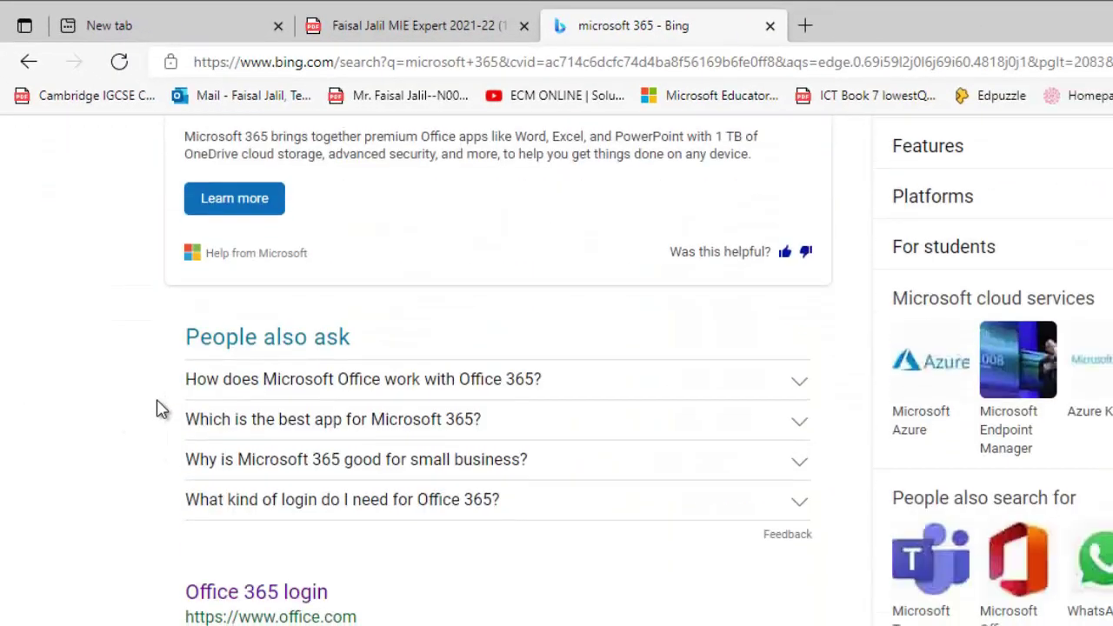
scroll(157, 407, down, 1)
scroll(160, 409, down, 2)
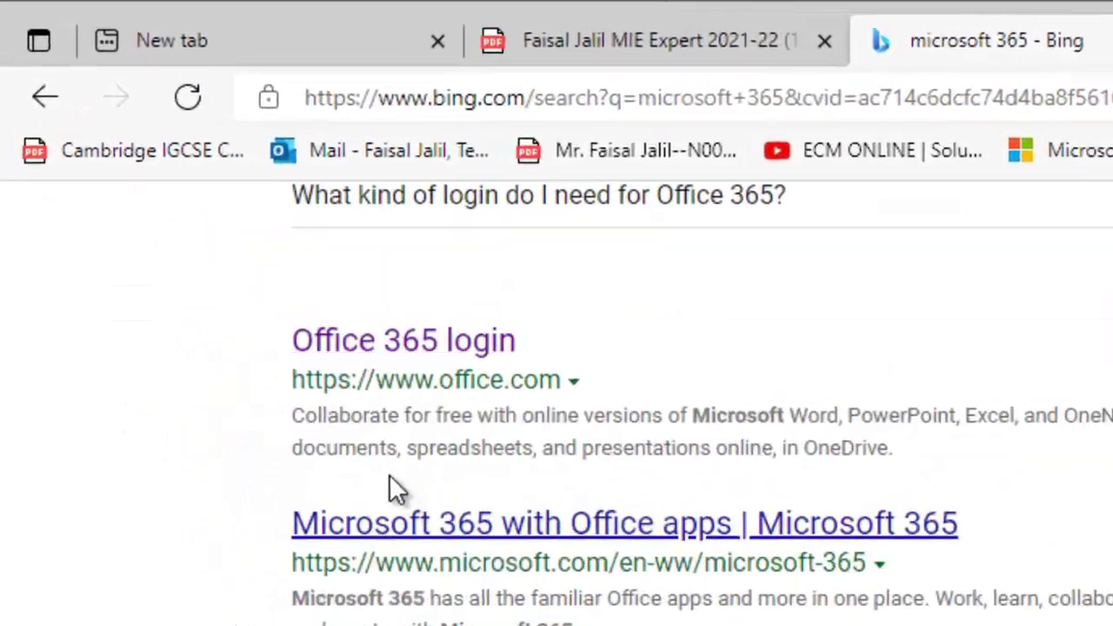
Sign in to Office 365 as a different account, entering the school email address and password
click(449, 379)
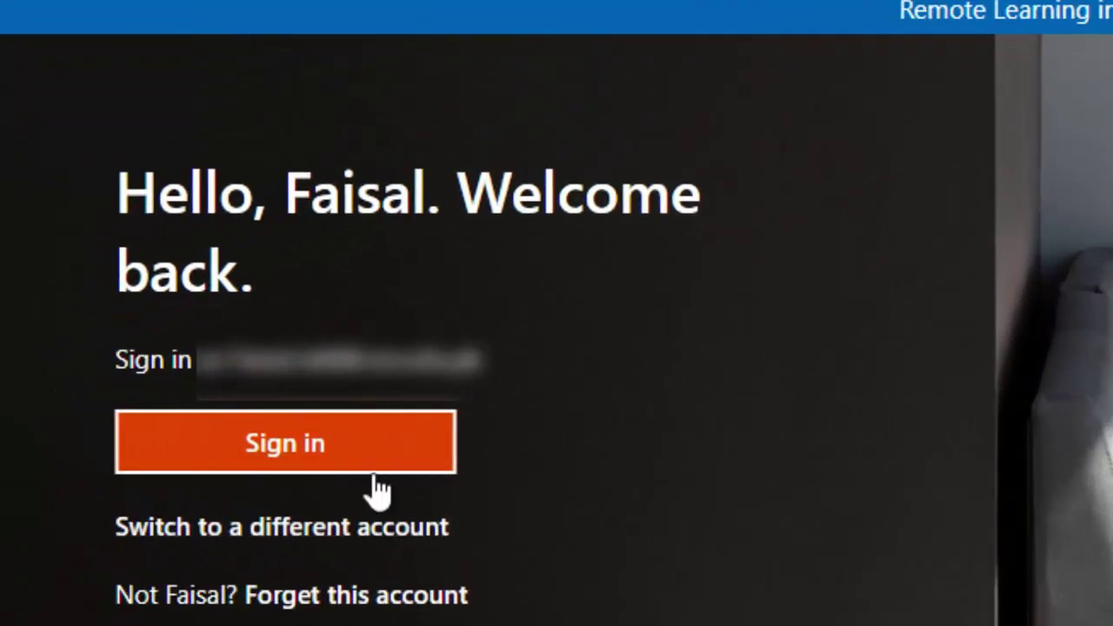
click(280, 539)
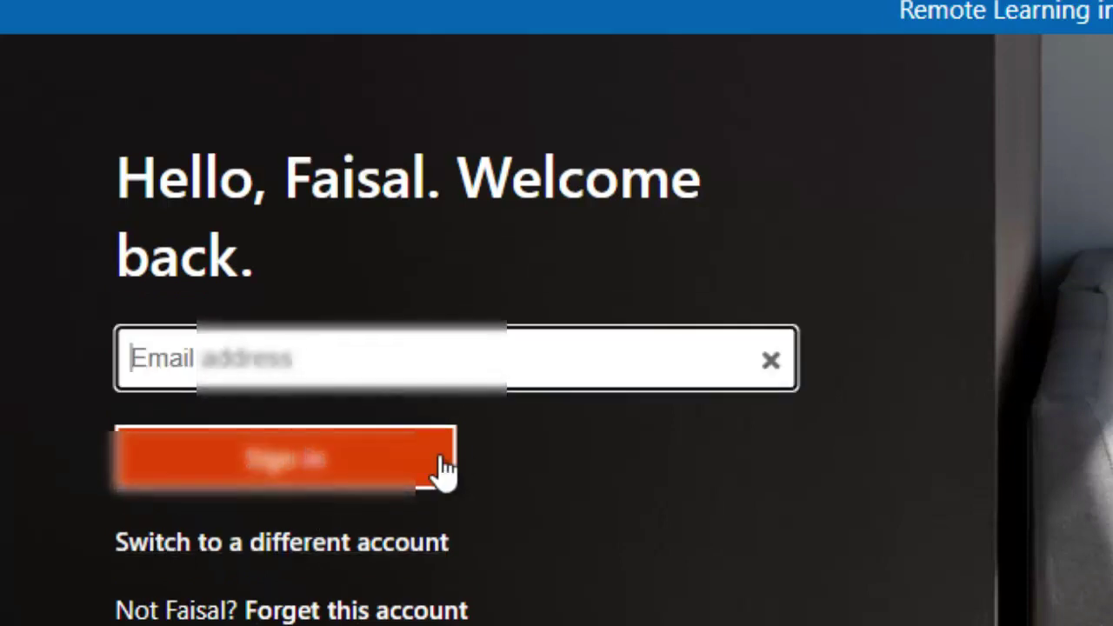
click(377, 366)
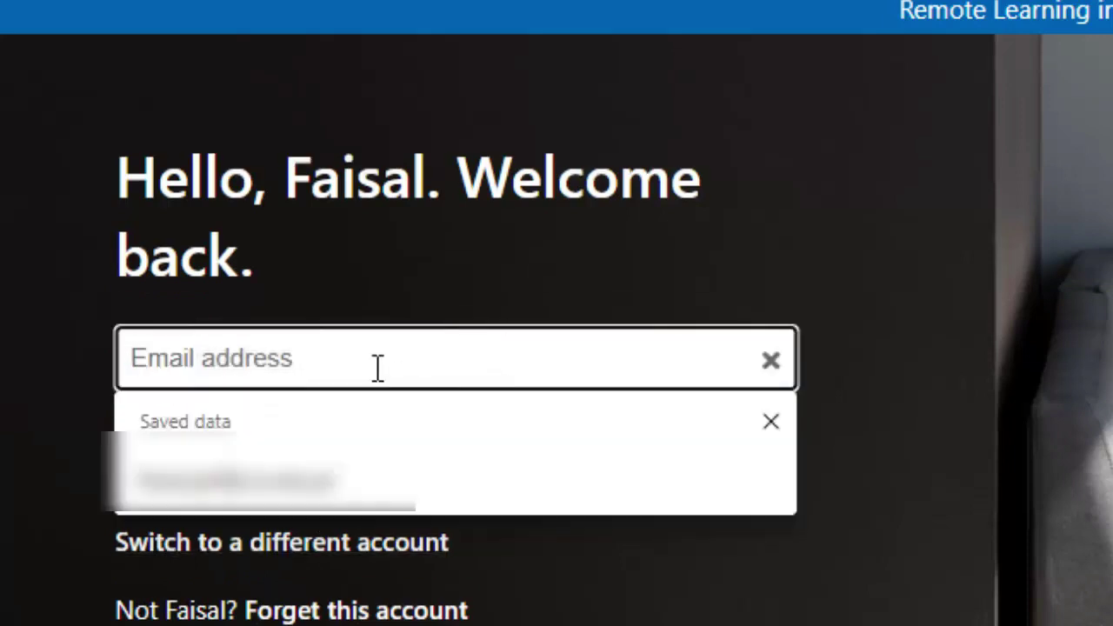
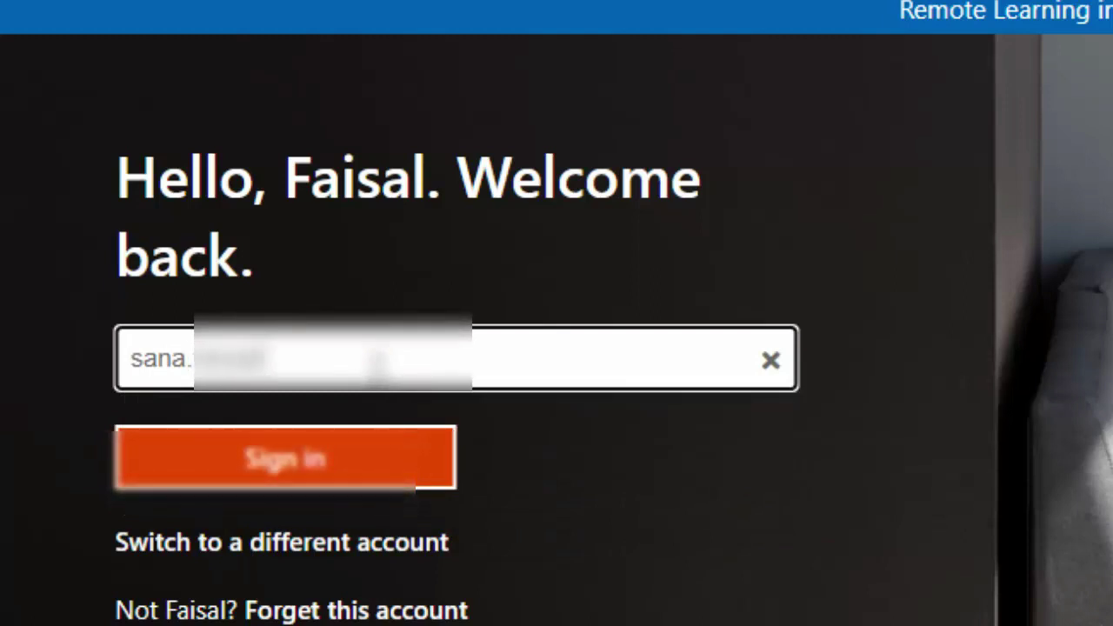
key(Return)
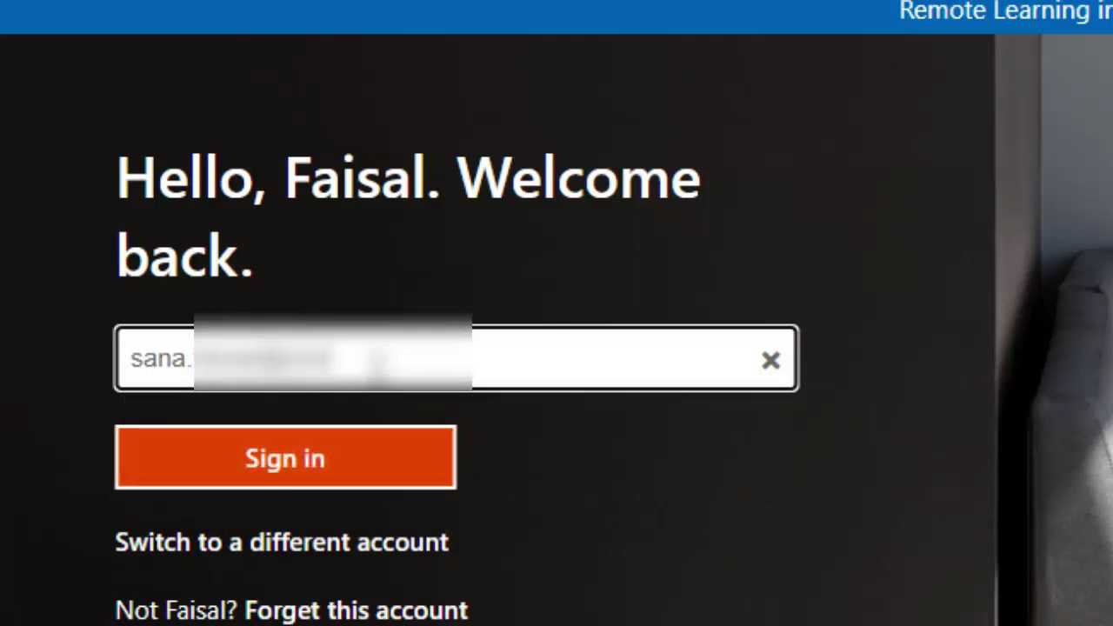
key(Return)
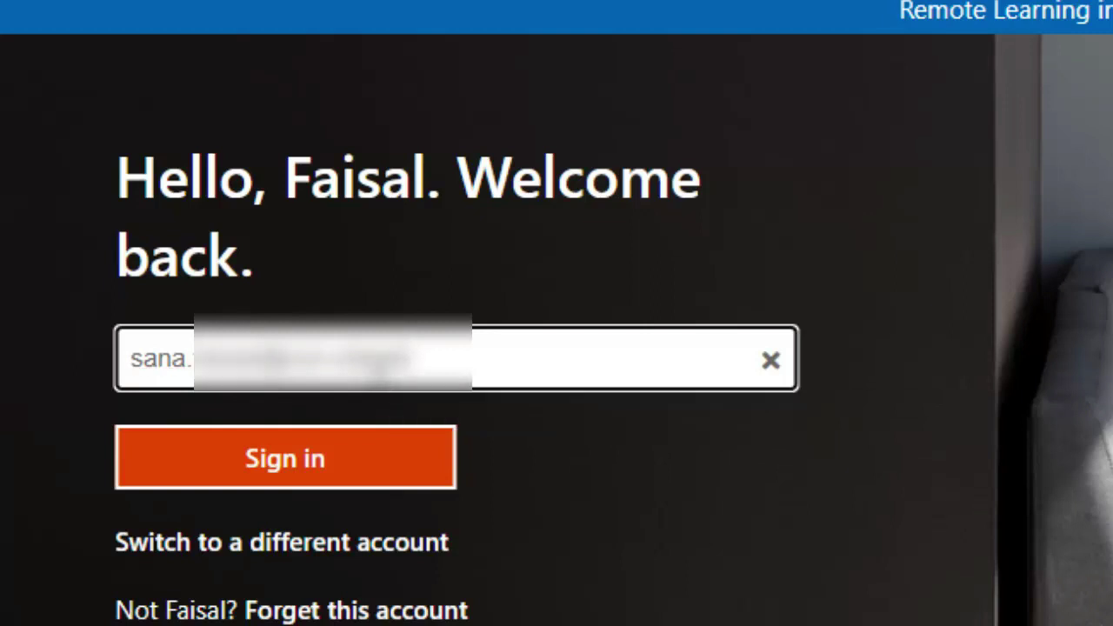
click(335, 467)
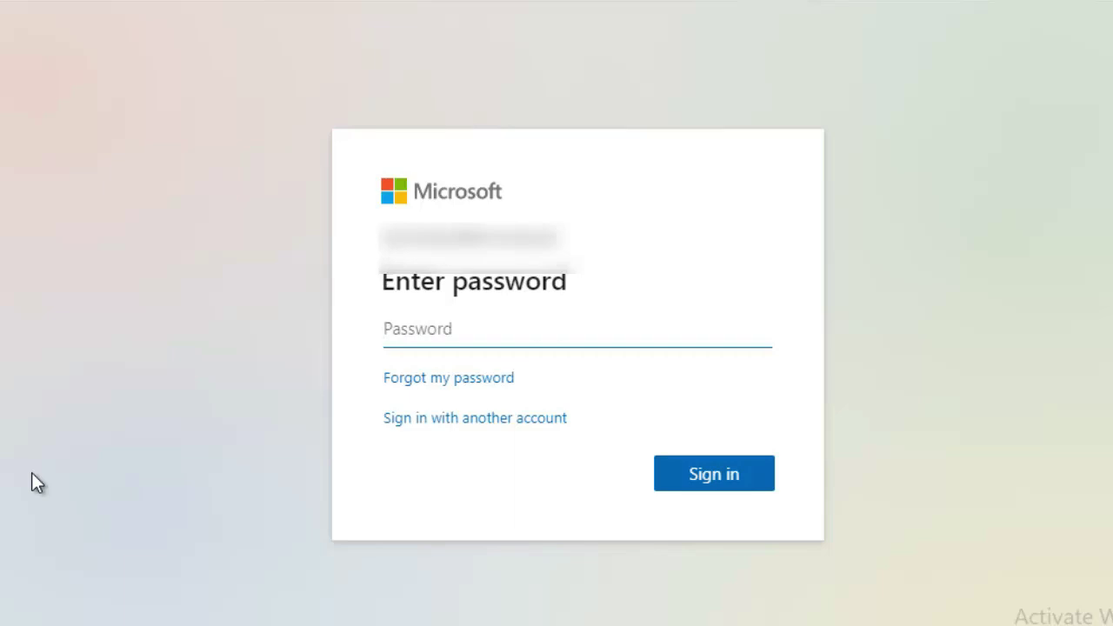
text(a)
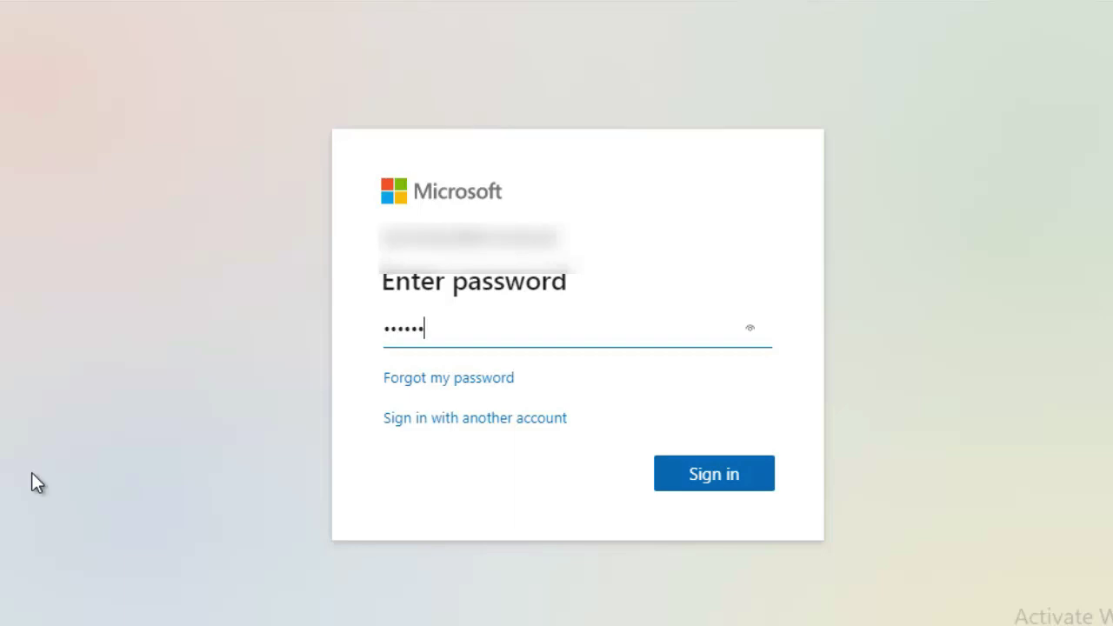
key(Return)
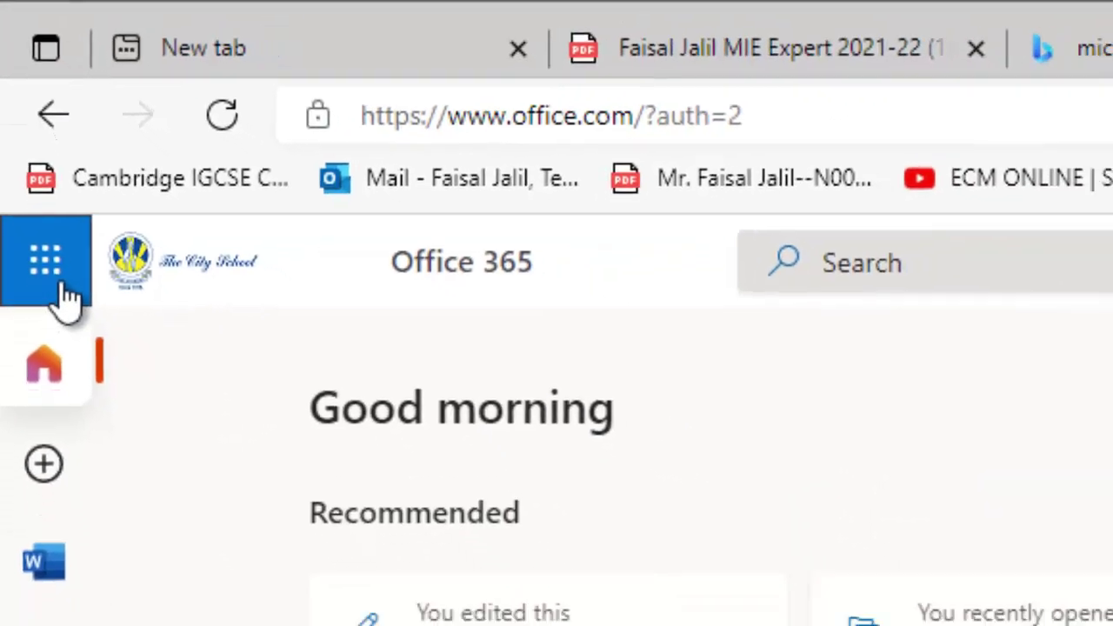
Open Outlook from the App launcher and read the Credly 'Claim and share your badge' email
click(44, 215)
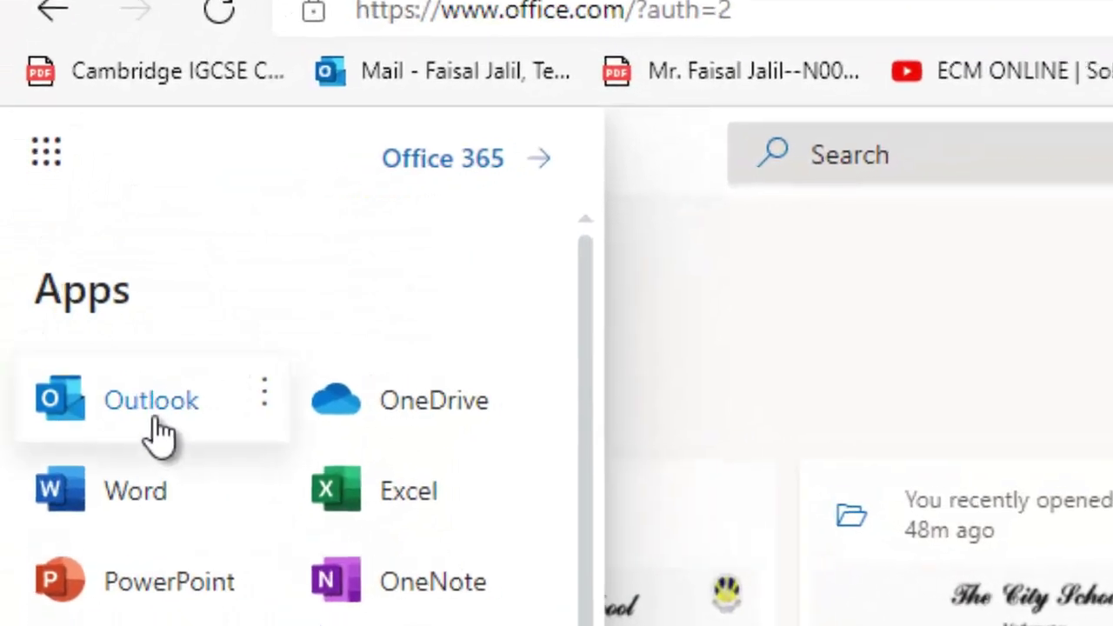
click(112, 380)
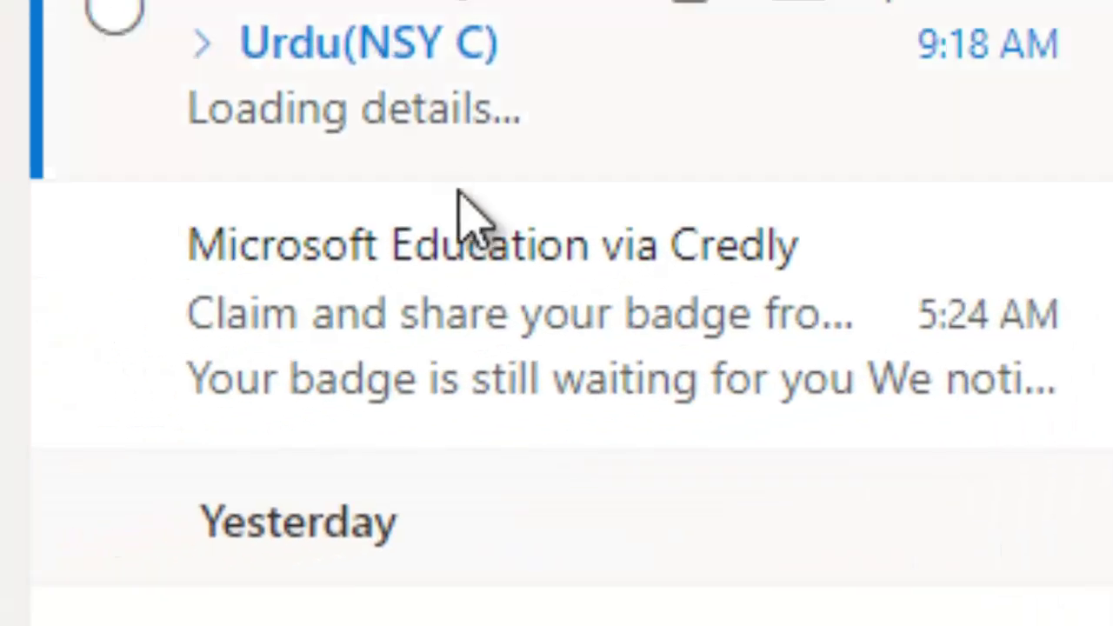
scroll(170, 352, down, 2)
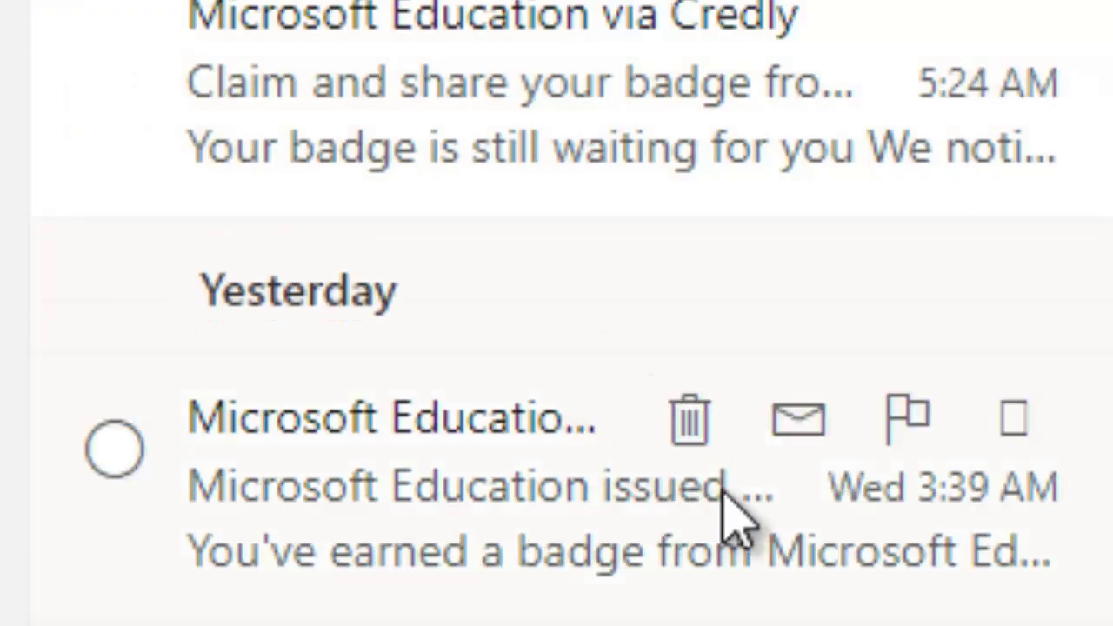
scroll(778, 273, down, 2)
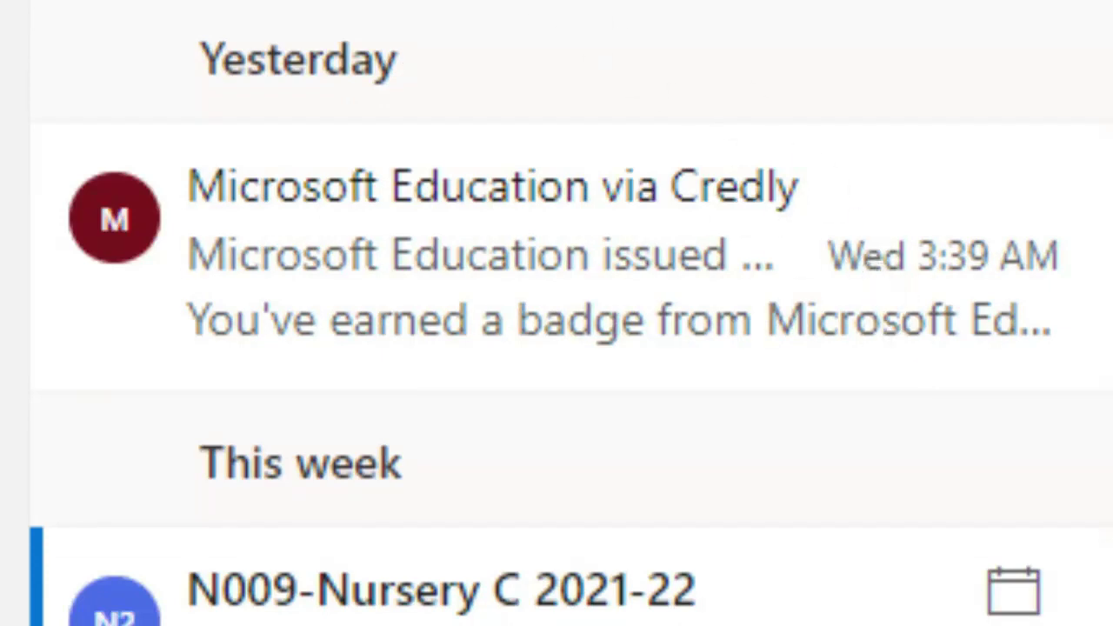
scroll(556, 313, up, 1)
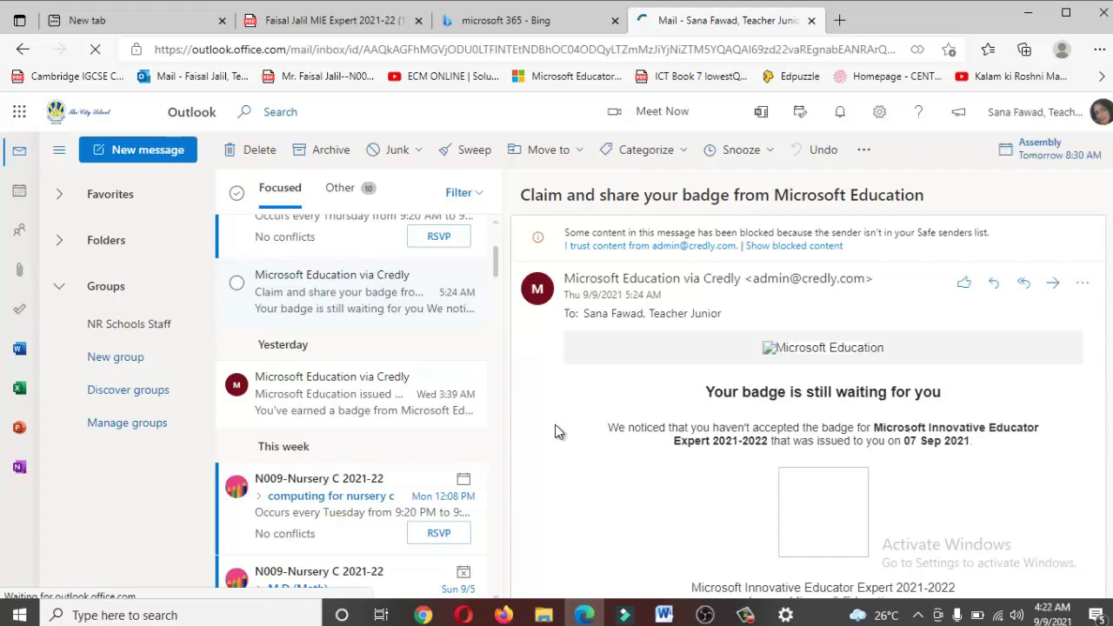
scroll(674, 395, down, 2)
scroll(509, 409, down, 1)
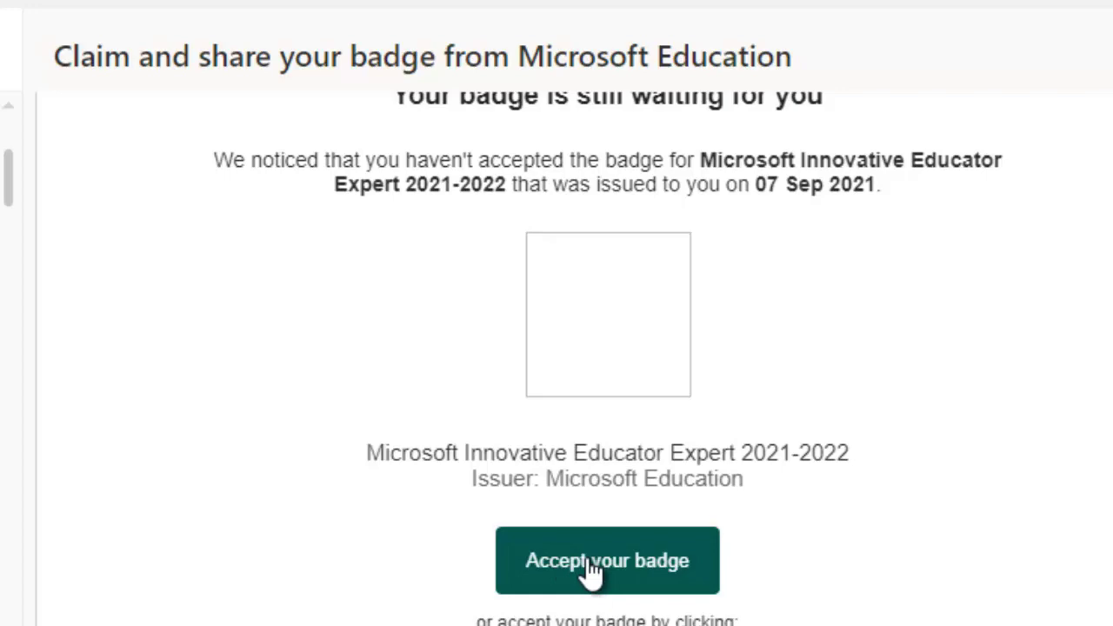
Accept the MIE Expert badge from the email and look over Credly's sign-up form
click(581, 580)
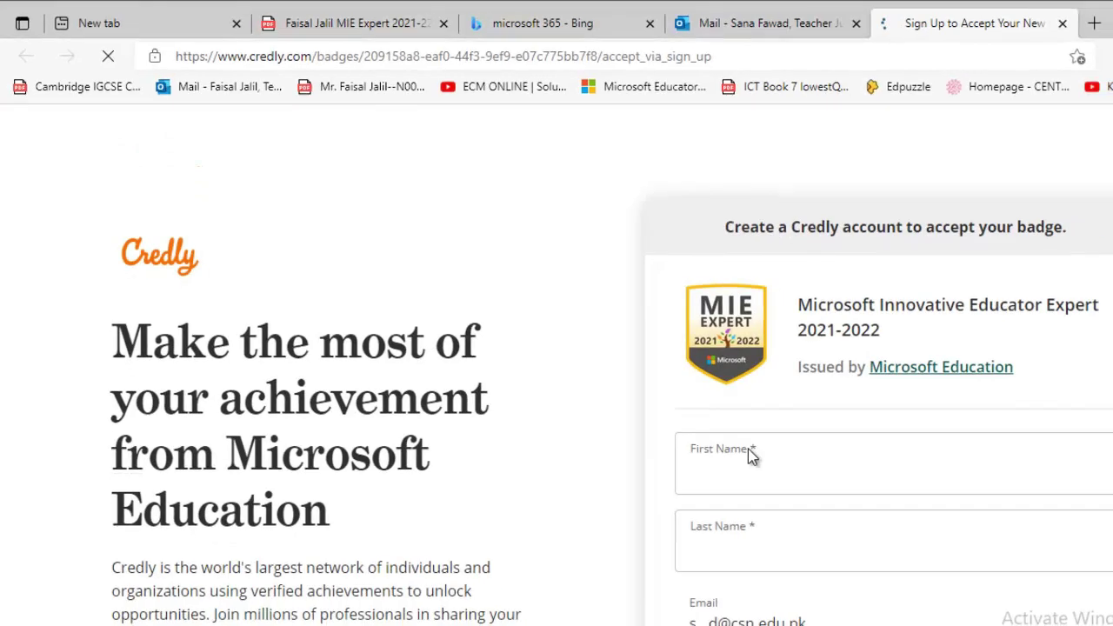
scroll(571, 364, down, 3)
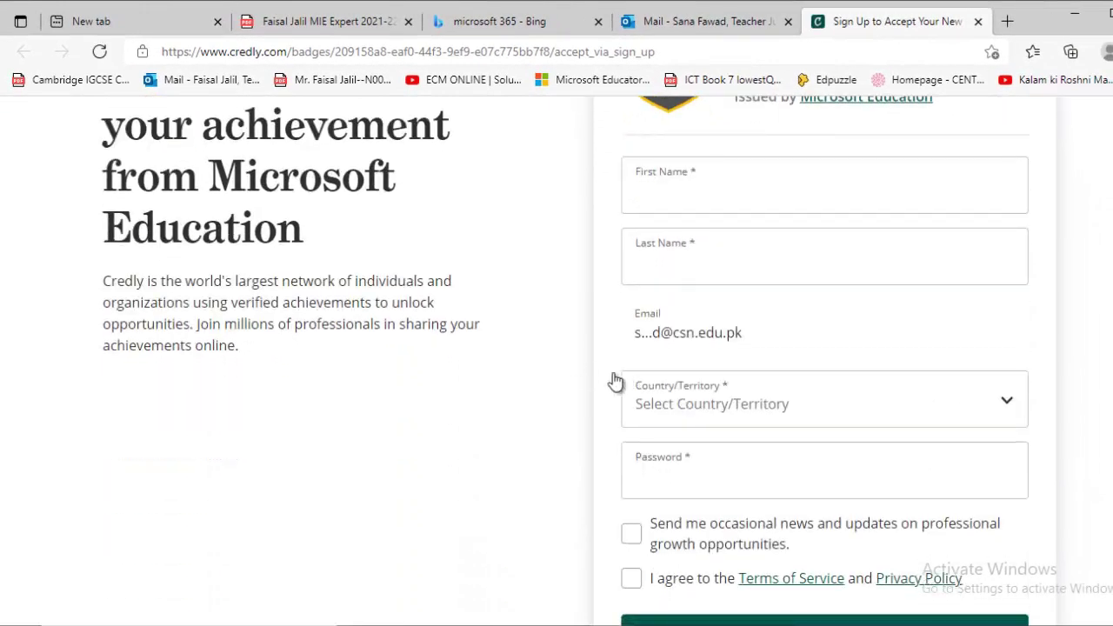
scroll(589, 347, down, 1)
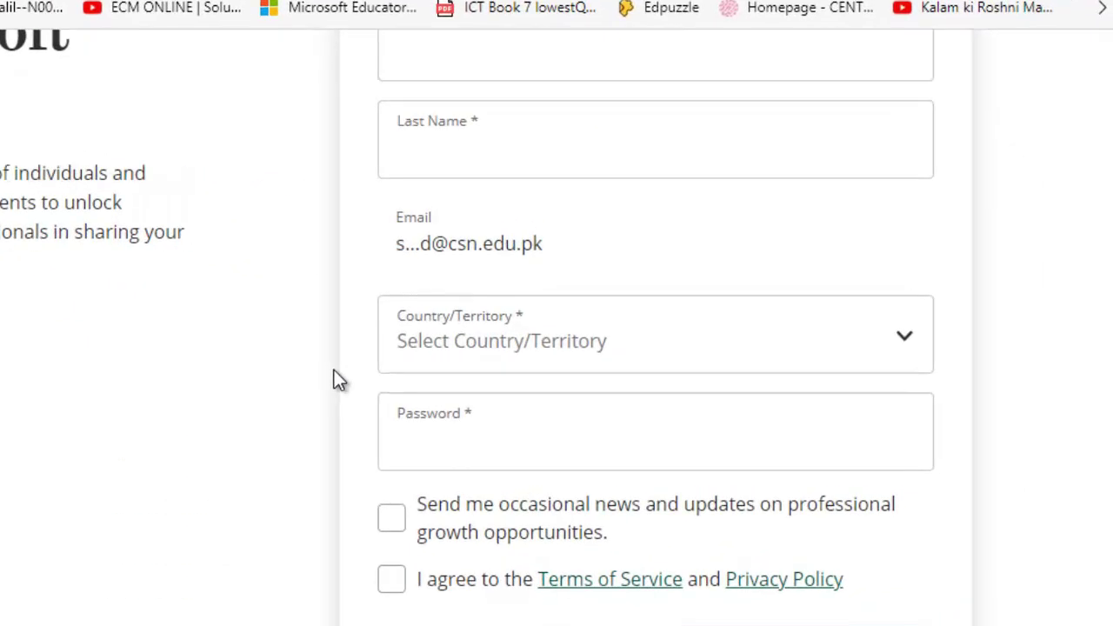
scroll(338, 379, down, 3)
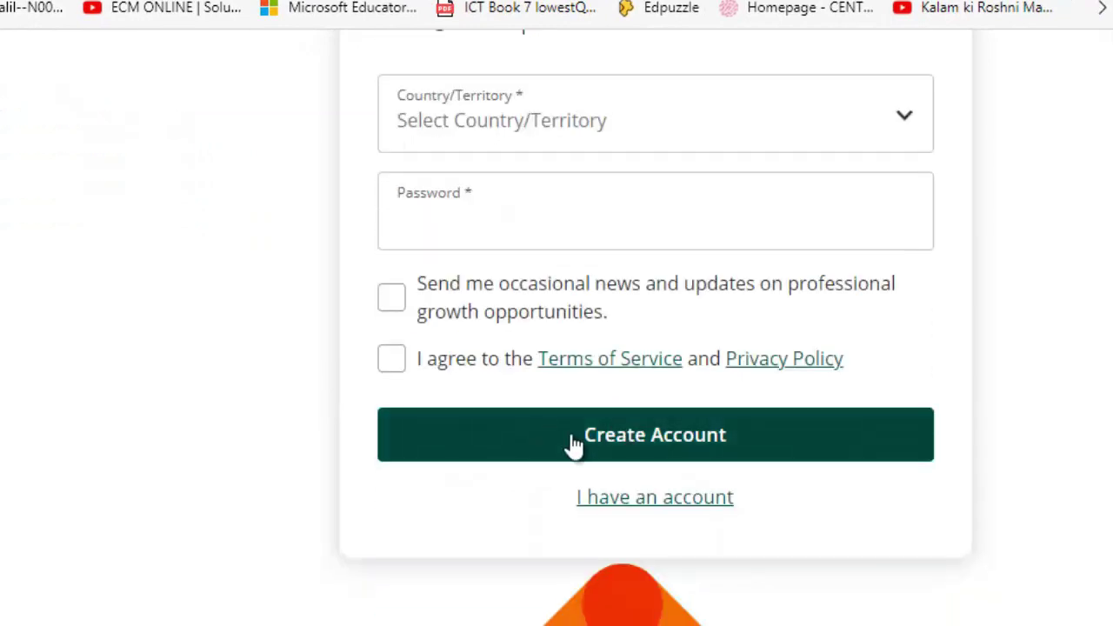
scroll(606, 452, up, 2)
scroll(606, 452, up, 6)
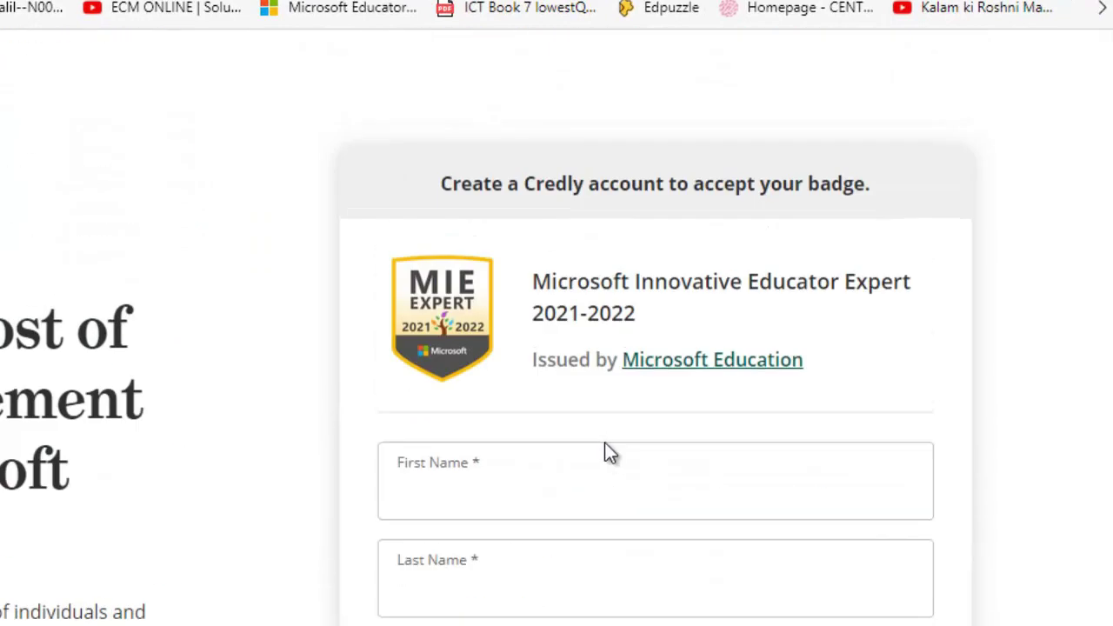
scroll(606, 452, down, 2)
scroll(608, 444, down, 5)
scroll(607, 442, down, 3)
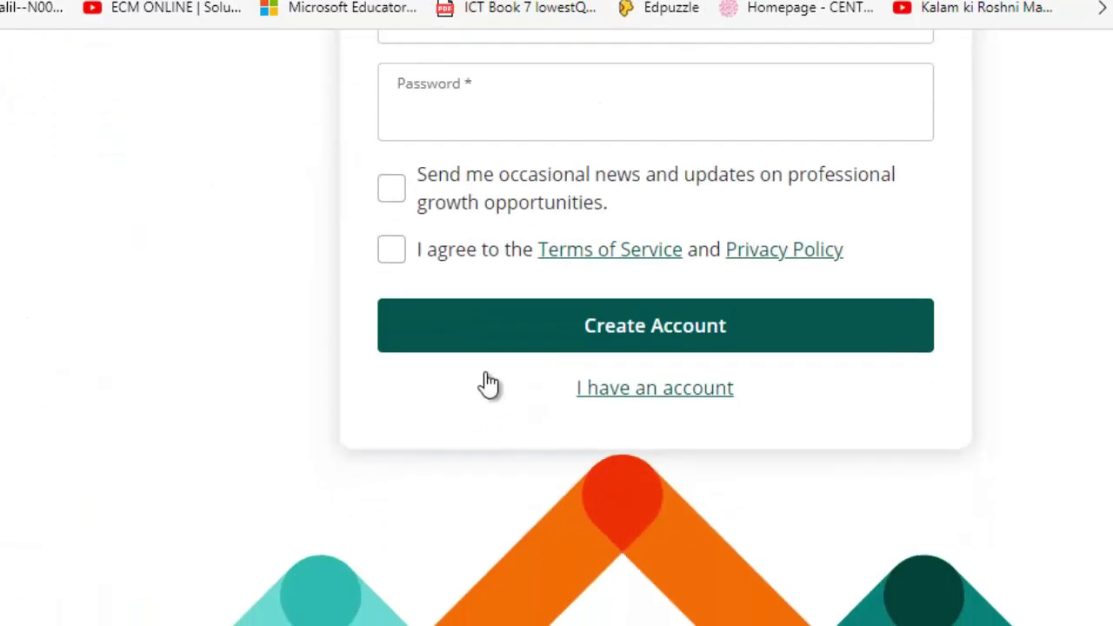
click(641, 337)
scroll(452, 397, up, 5)
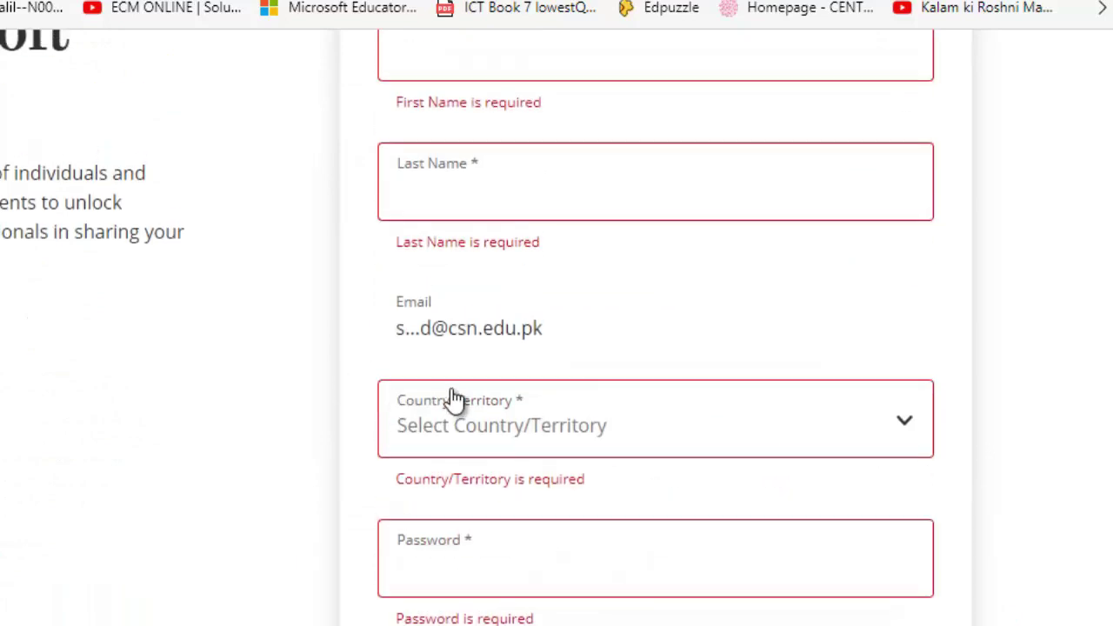
scroll(416, 367, up, 4)
Enter the first and last name and choose Pakistan as the country
click(417, 367)
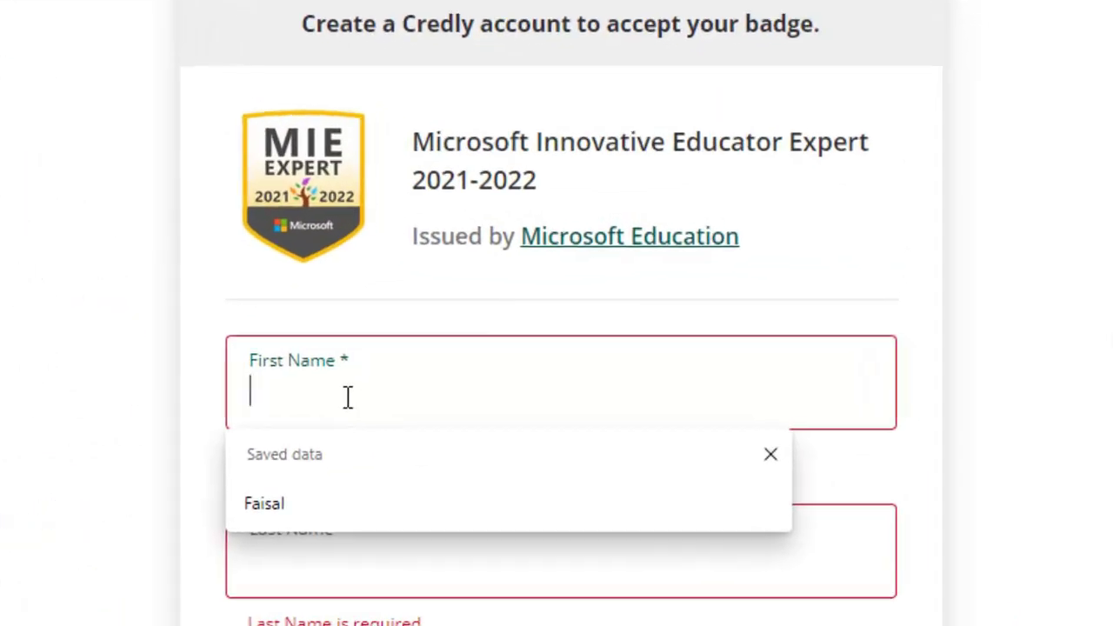
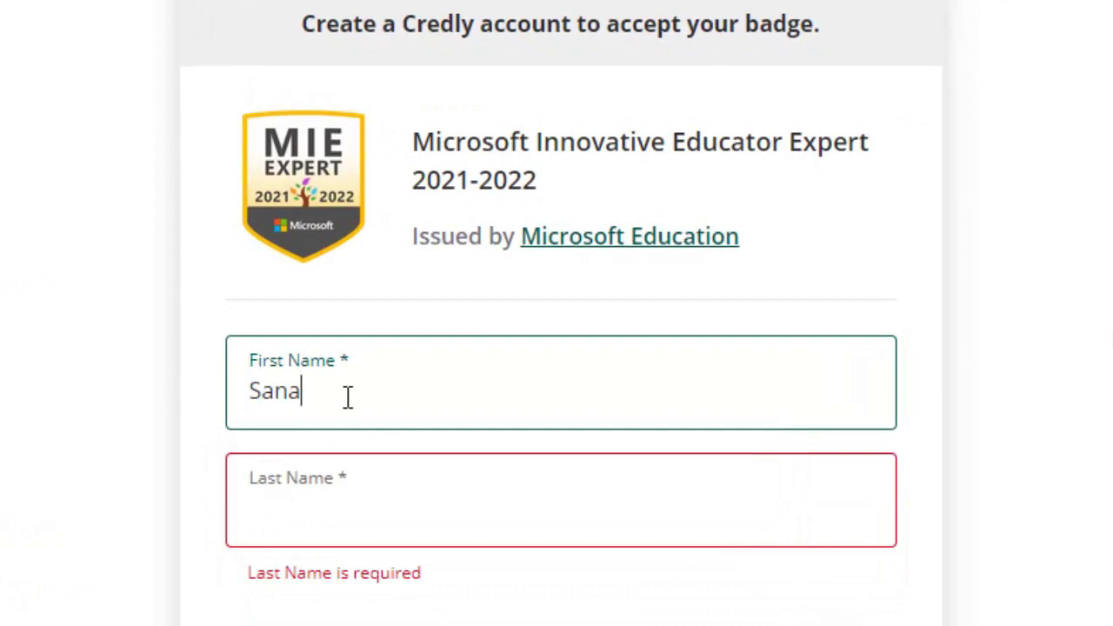
key(Tab)
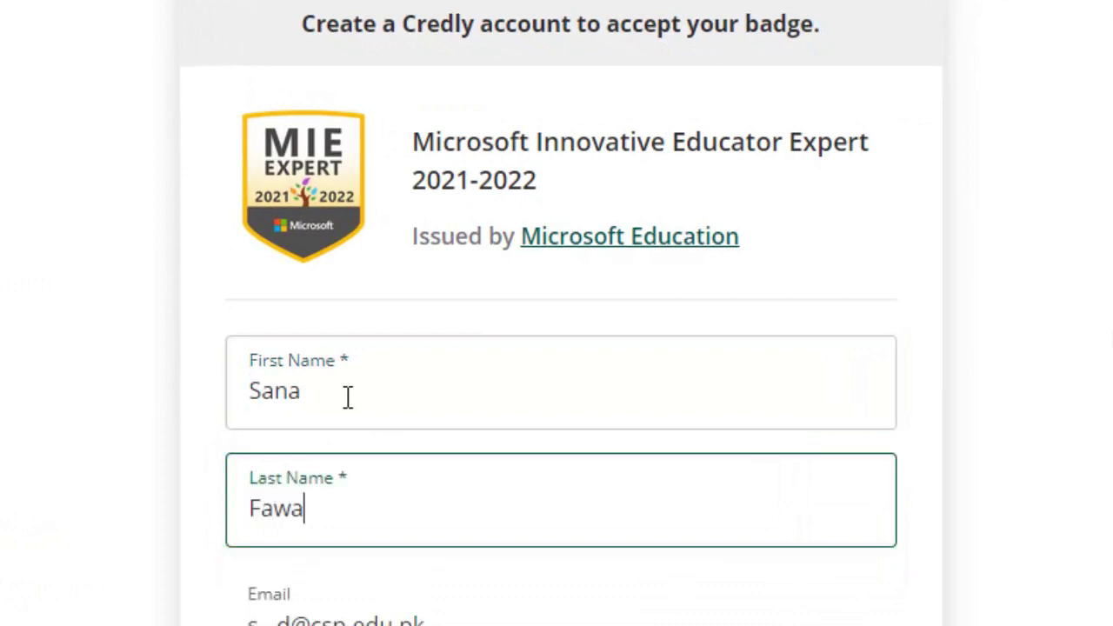
scroll(362, 396, down, 3)
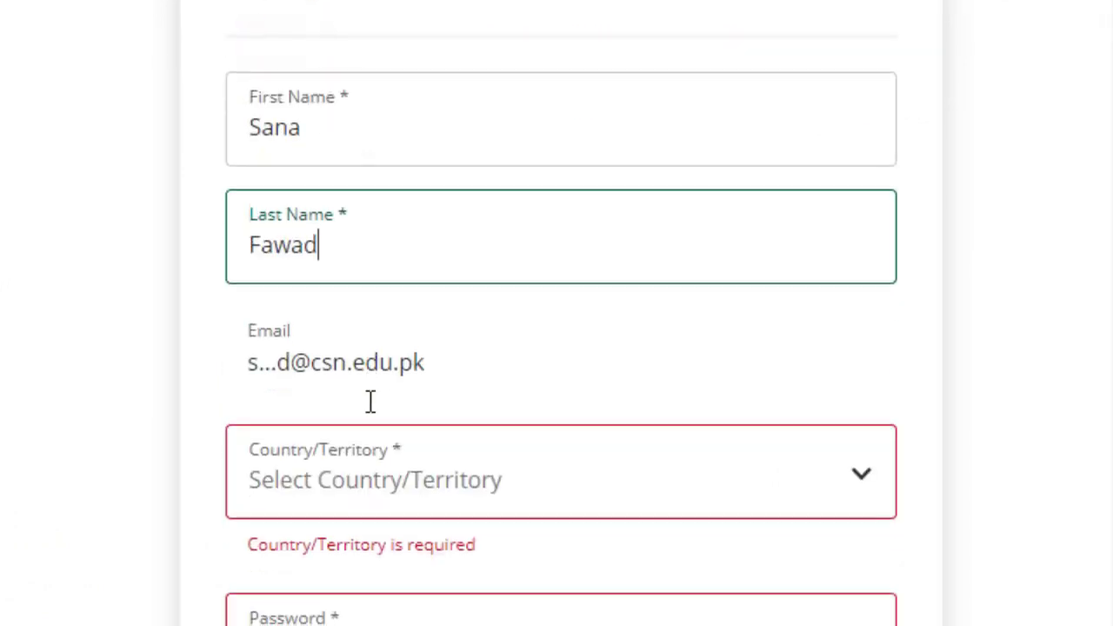
click(427, 489)
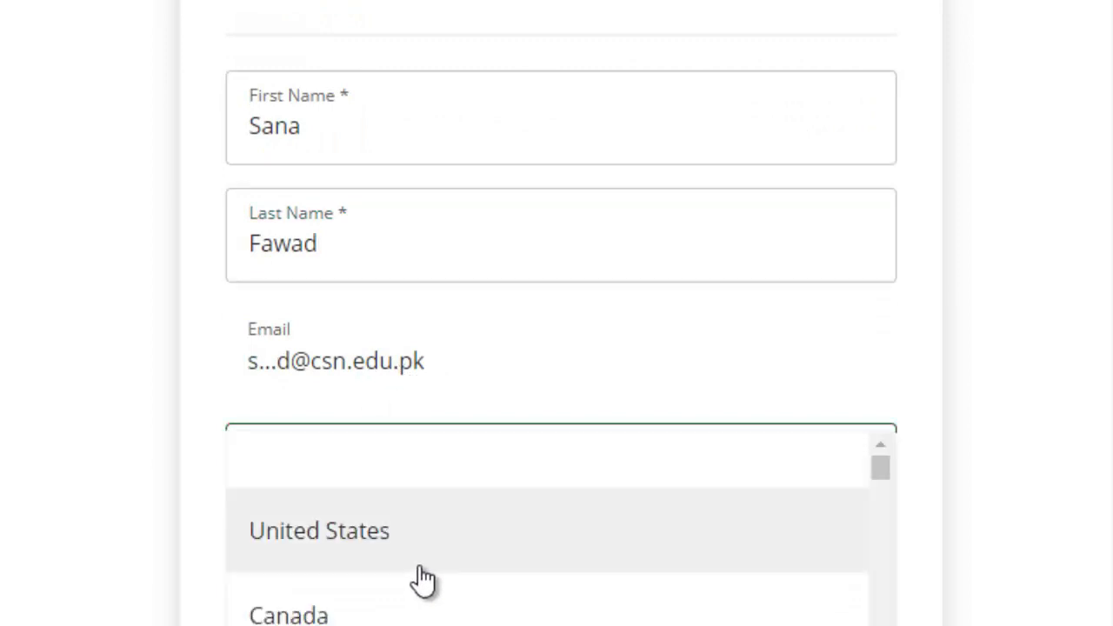
text(p)
click(420, 566)
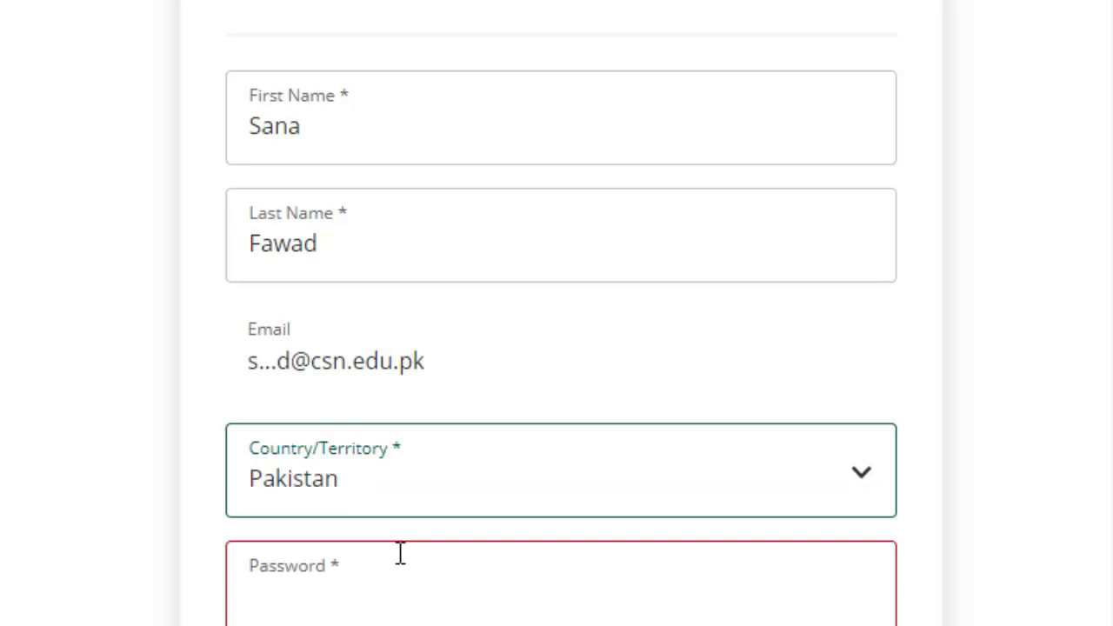
Set the account password, tick news opt-in and terms agreement, and create the Credly account
scroll(373, 530, down, 2)
click(361, 463)
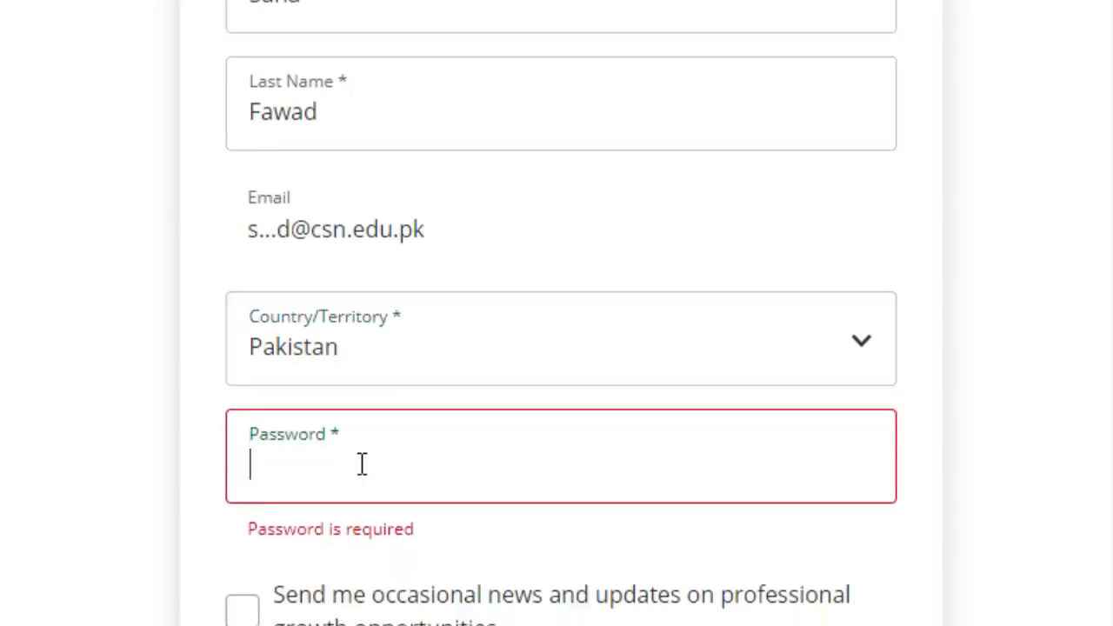
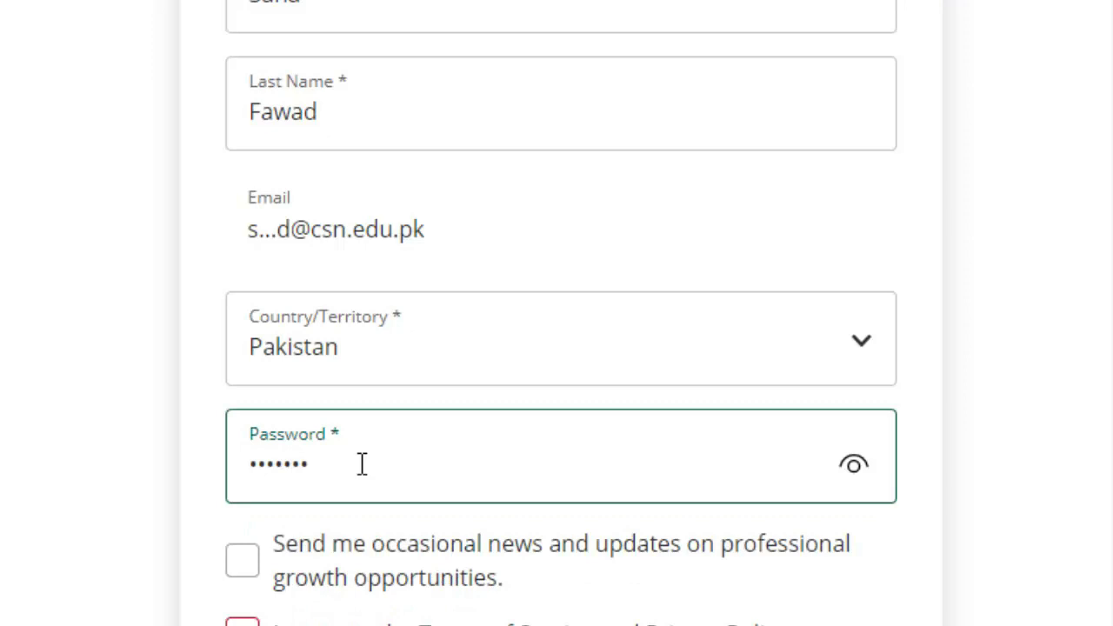
click(254, 583)
click(322, 582)
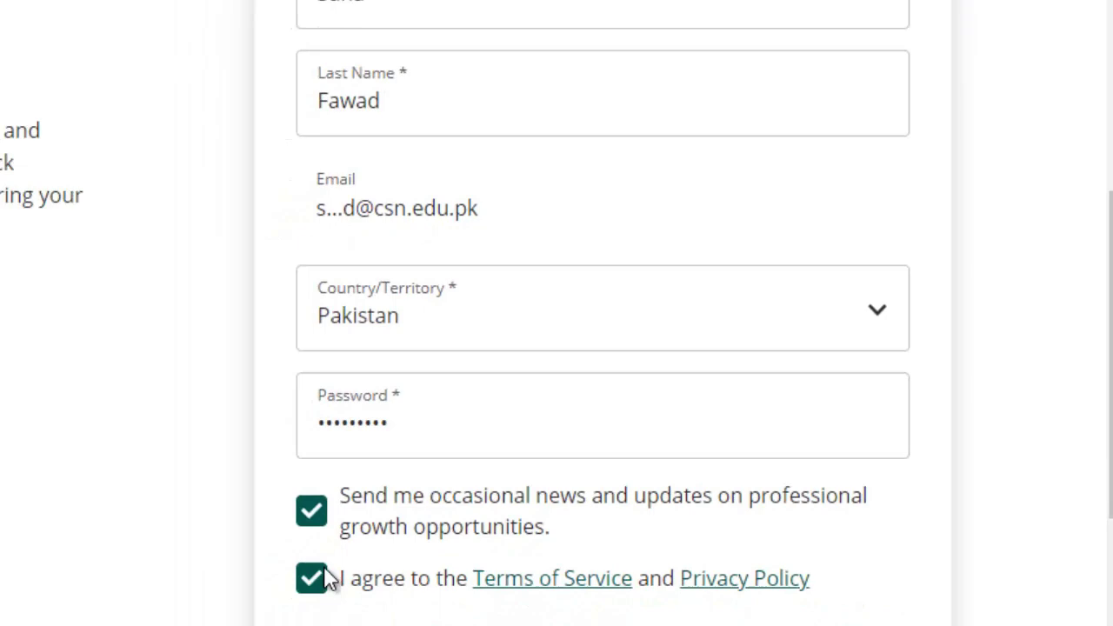
scroll(385, 447, down, 3)
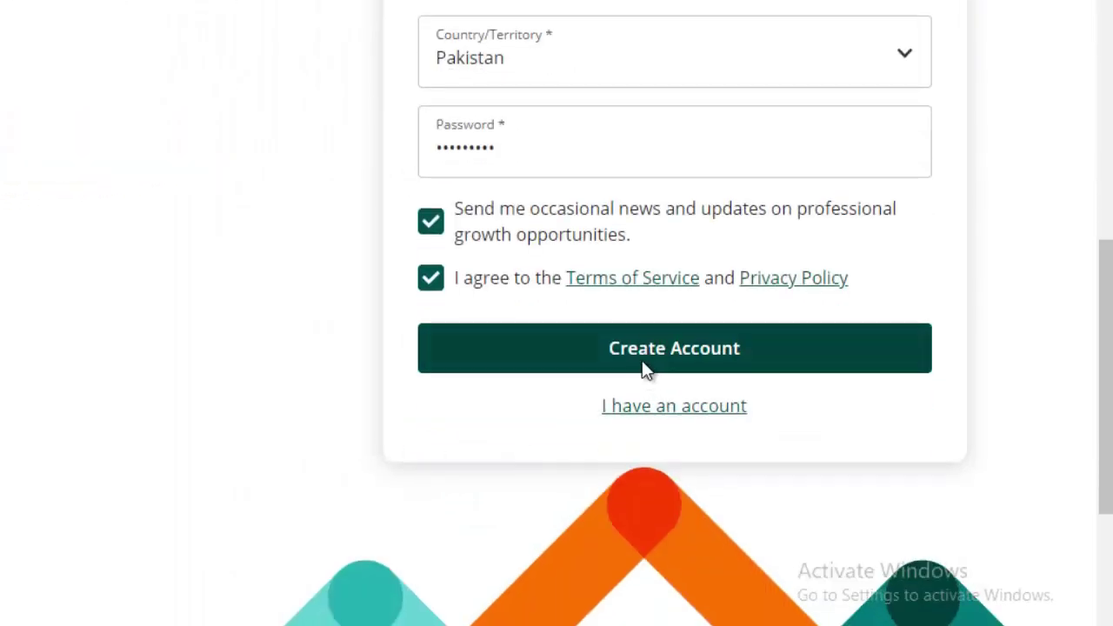
click(641, 360)
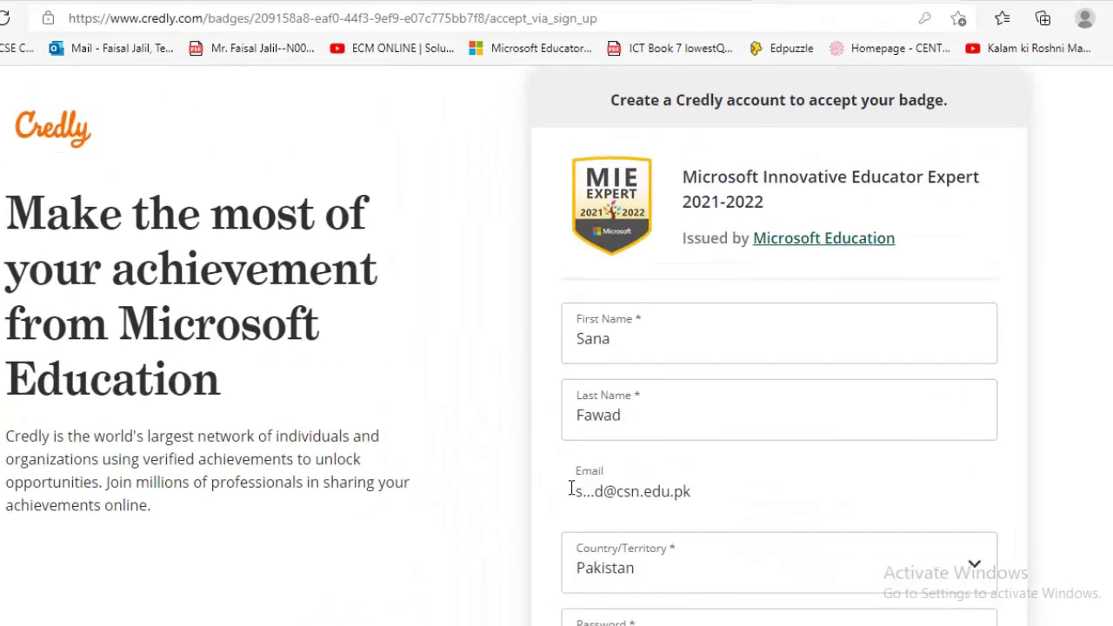
Return to the Outlook inbox to find Credly's confirmation email
scroll(571, 487, down, 2)
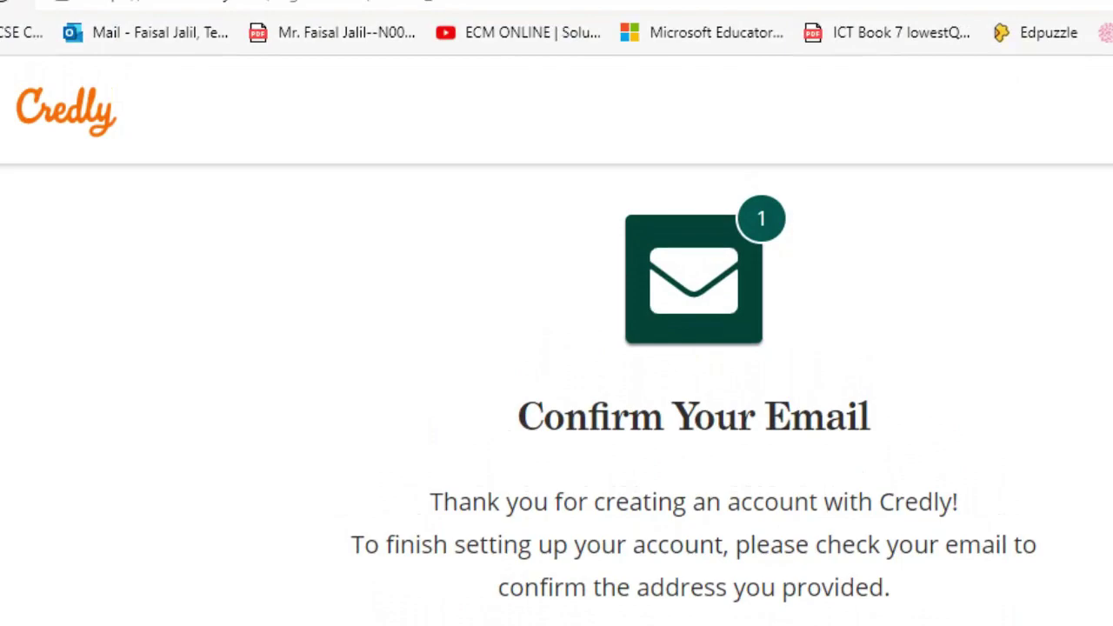
click(842, 32)
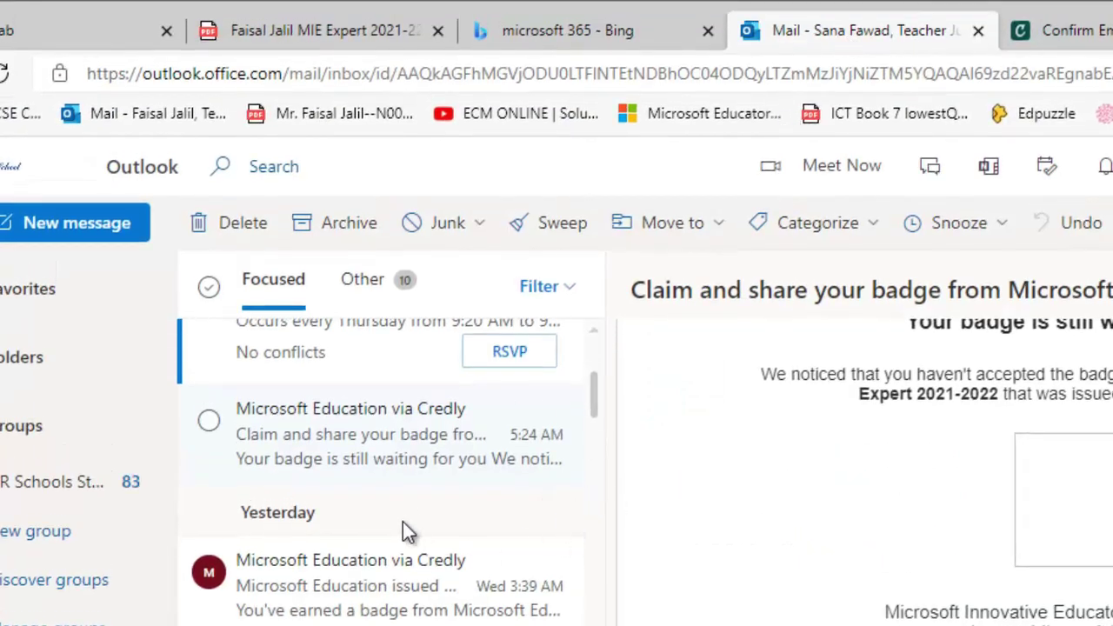
scroll(402, 522, up, 5)
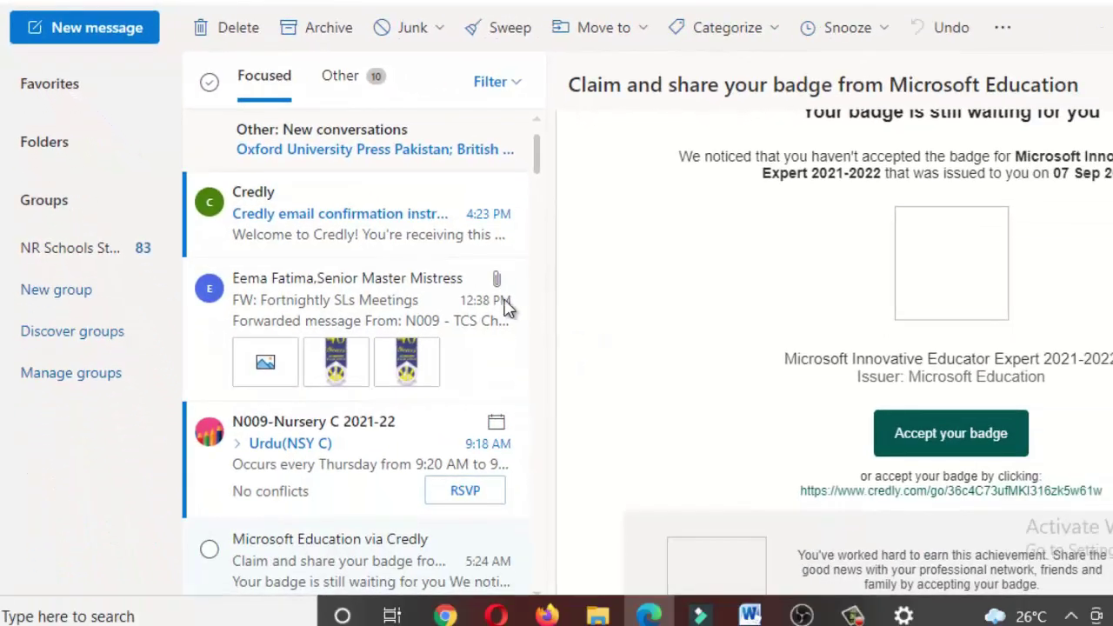
Open the 'Credly email confirmation instructions' message and confirm the email address
click(279, 225)
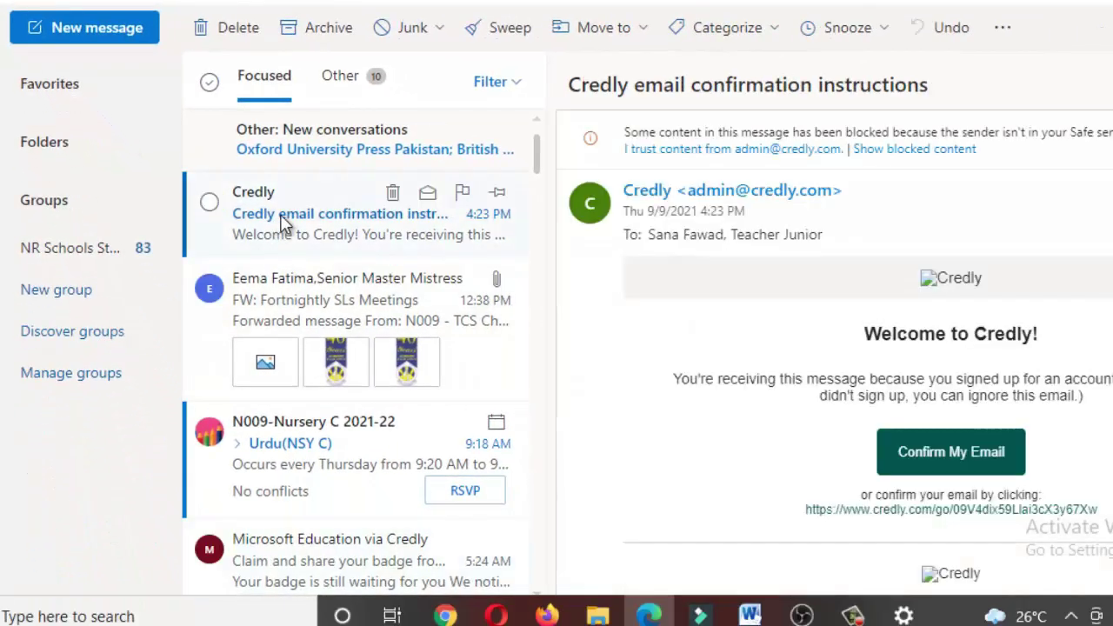
scroll(608, 409, down, 3)
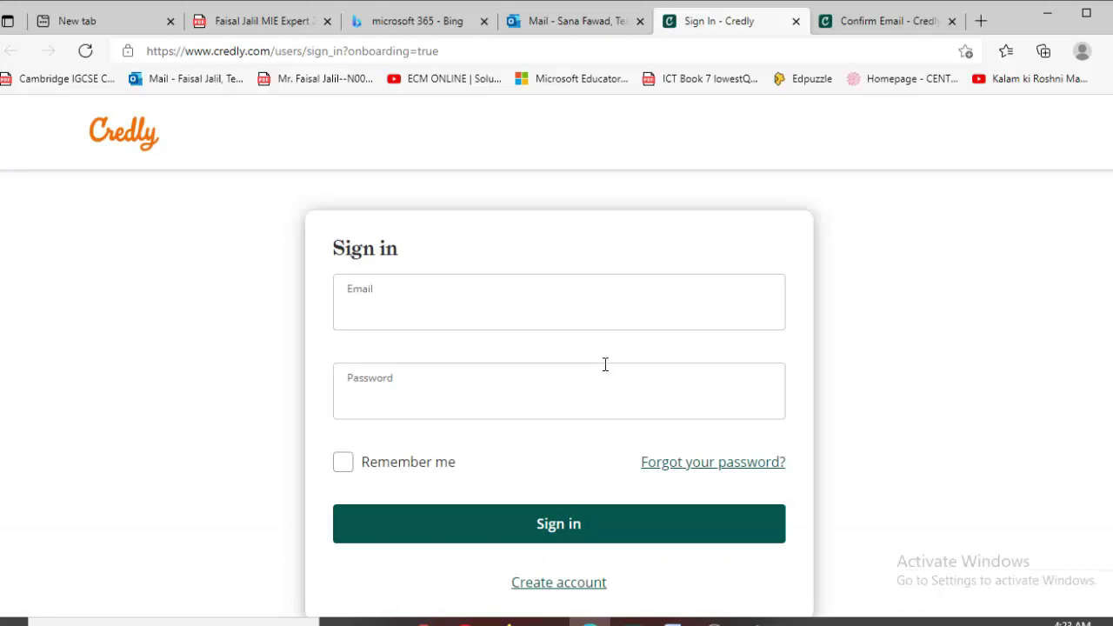
Sign in to Credly with the suggested email and password, with Remember me ticked
scroll(604, 365, down, 2)
click(472, 274)
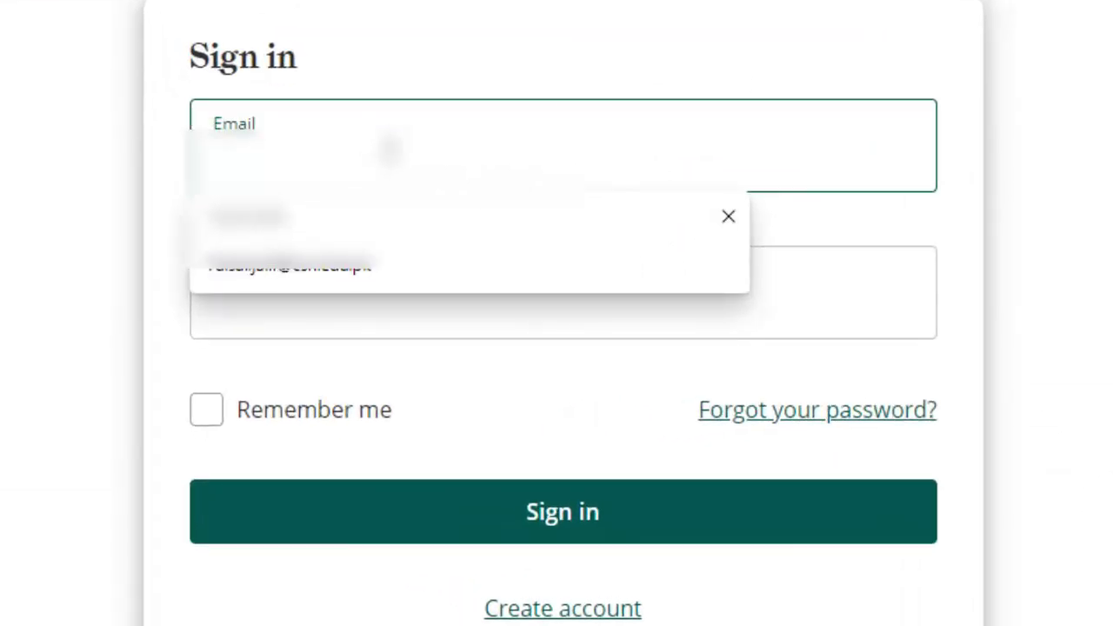
click(289, 265)
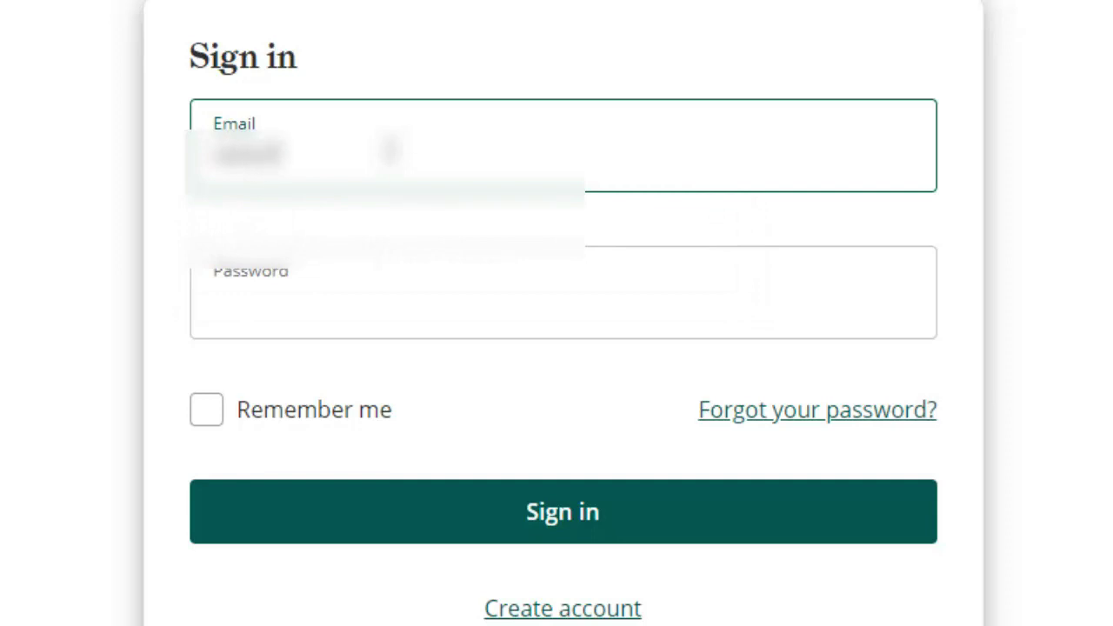
text(ja)
click(432, 251)
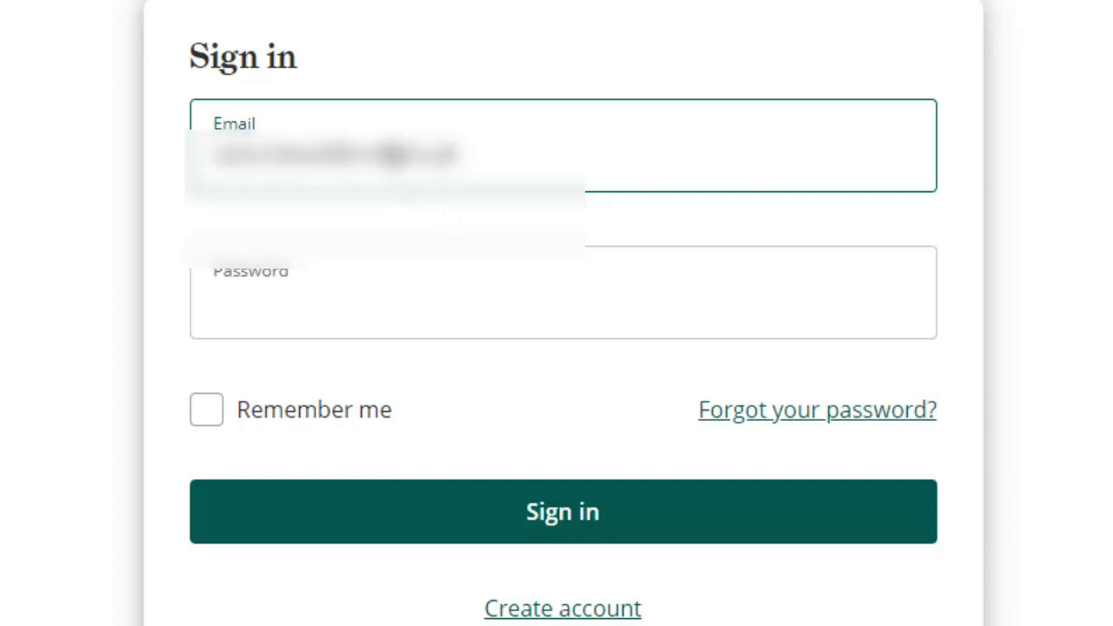
click(364, 284)
text(•••)
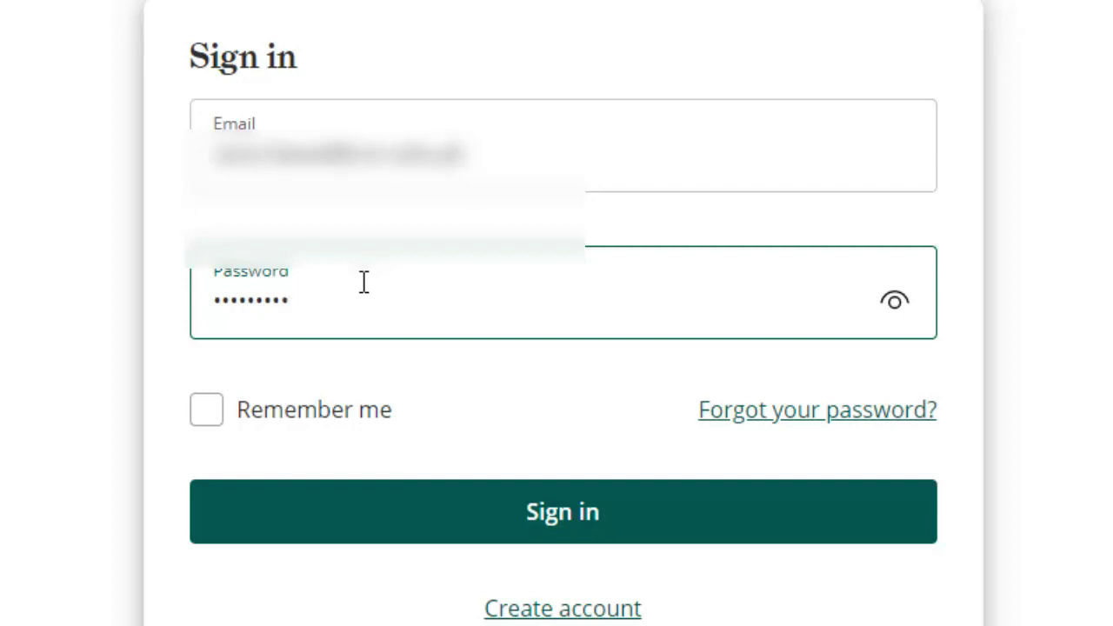
click(206, 408)
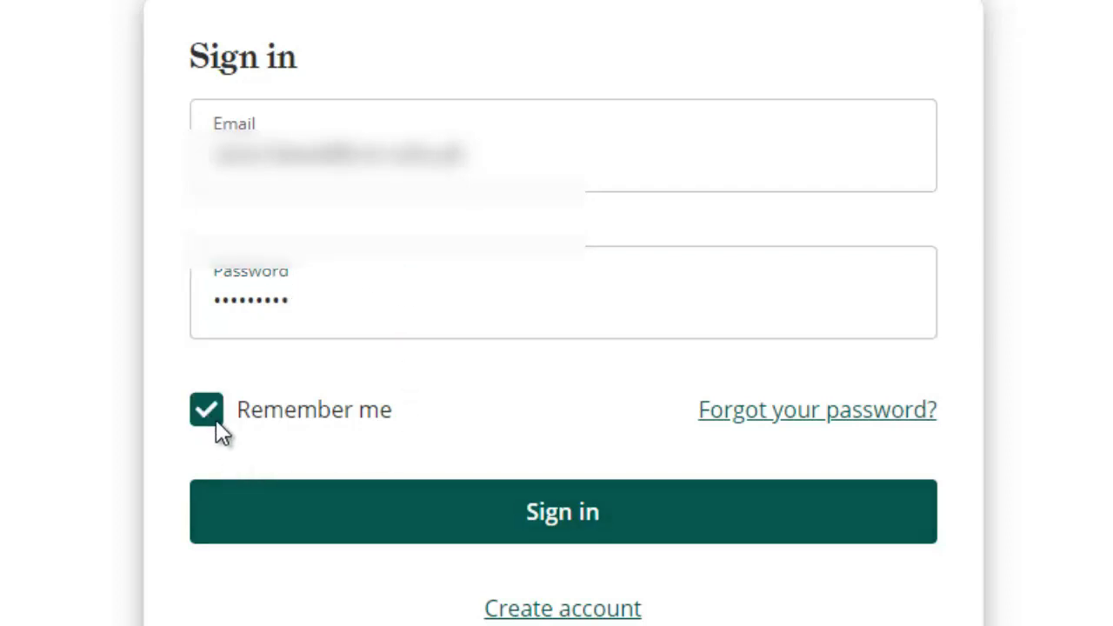
click(456, 513)
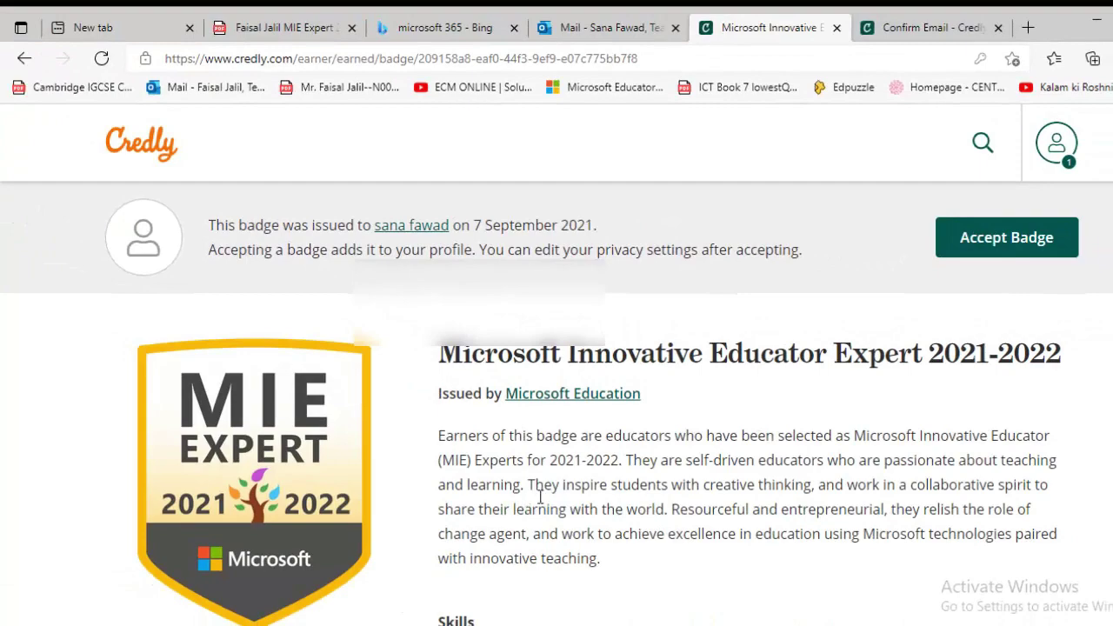
Accept the Microsoft Innovative Educator Expert 2021-2022 badge and review its Share your badge page
click(1059, 148)
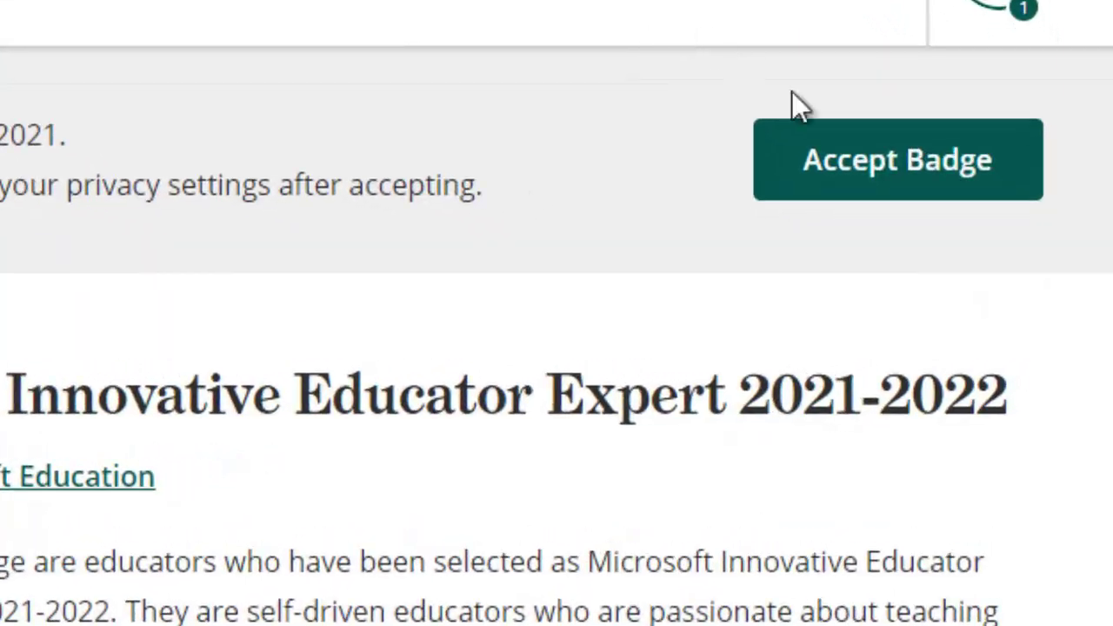
click(844, 174)
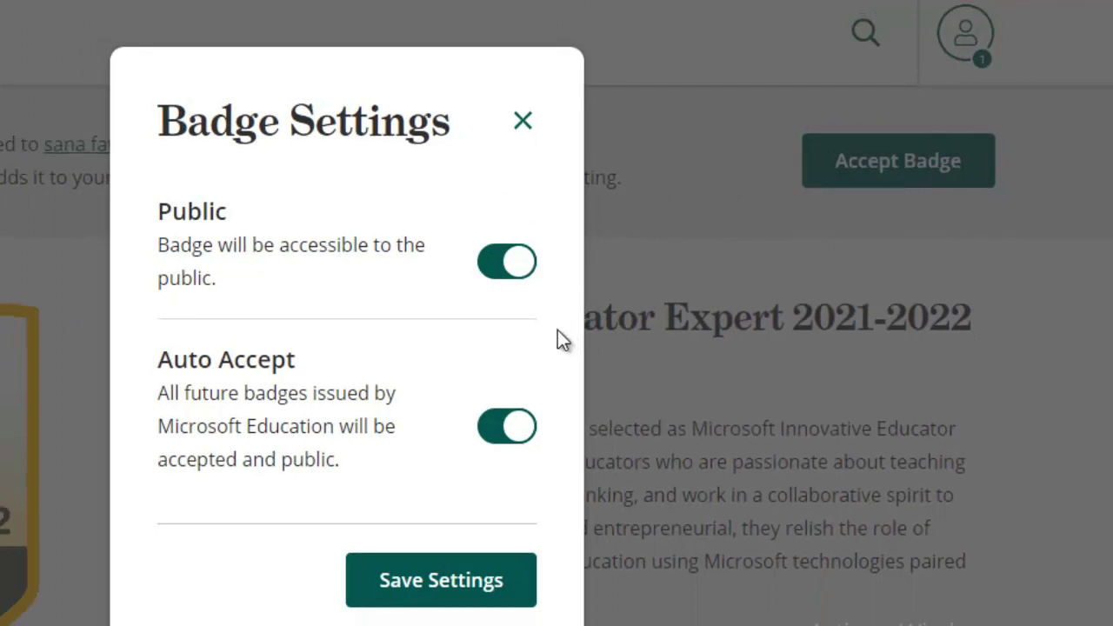
click(402, 588)
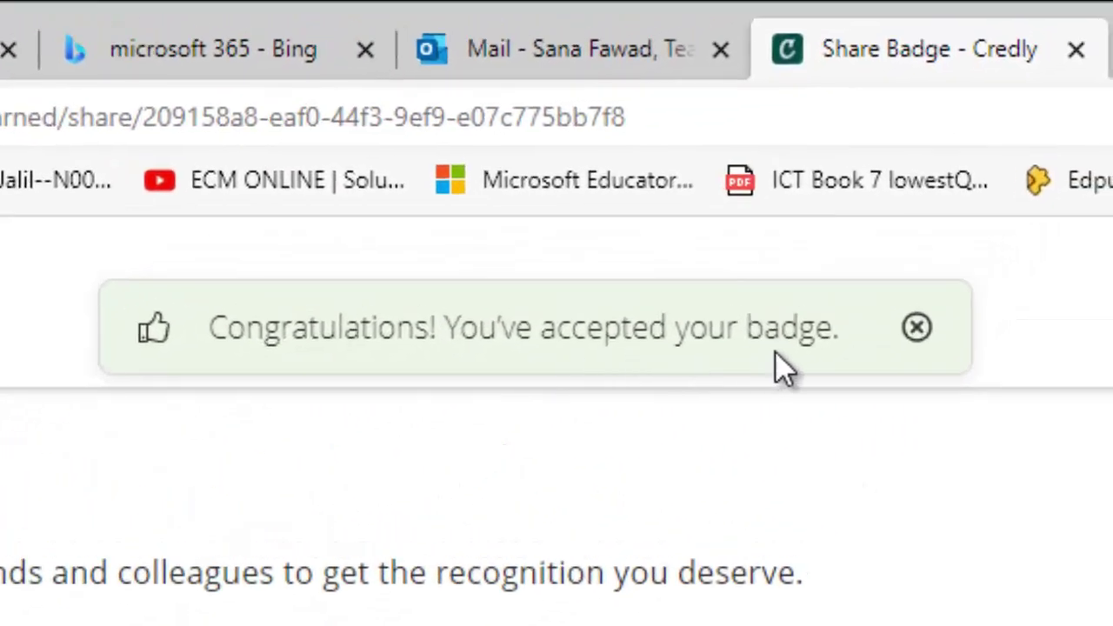
scroll(454, 511, down, 5)
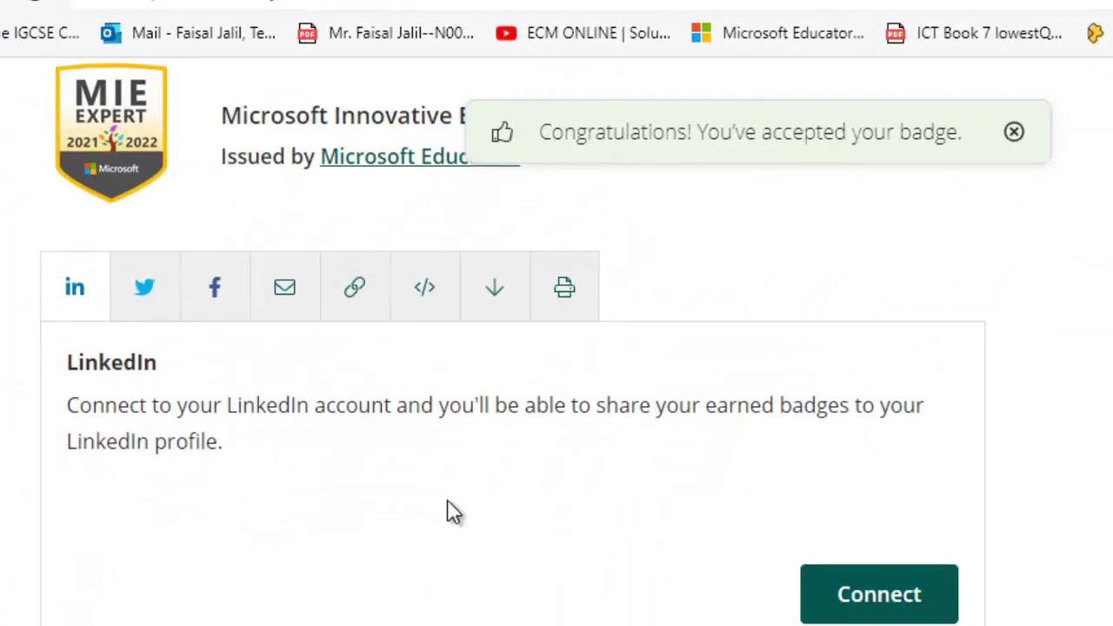
scroll(438, 452, up, 3)
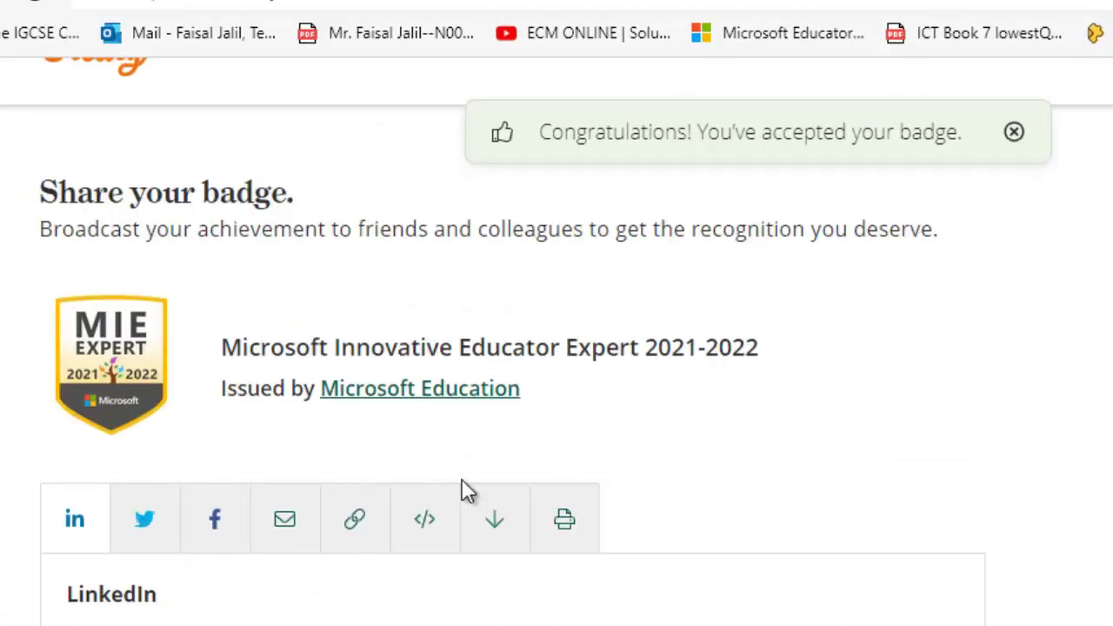
scroll(462, 481, down, 3)
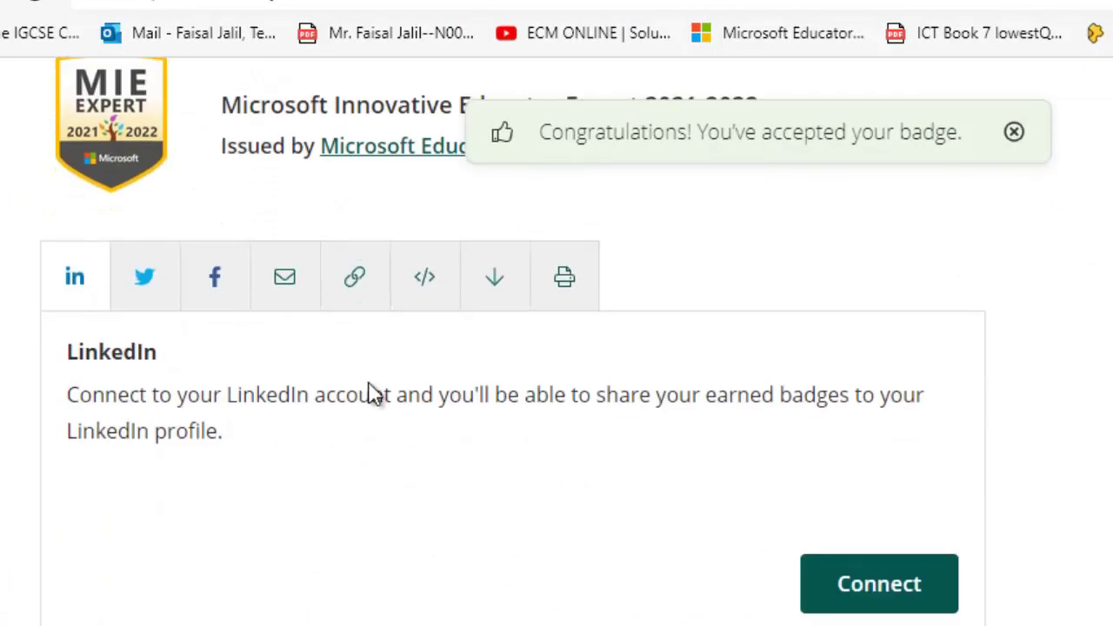
Download the badge's printable certificate as a PDF from the Print option
click(565, 292)
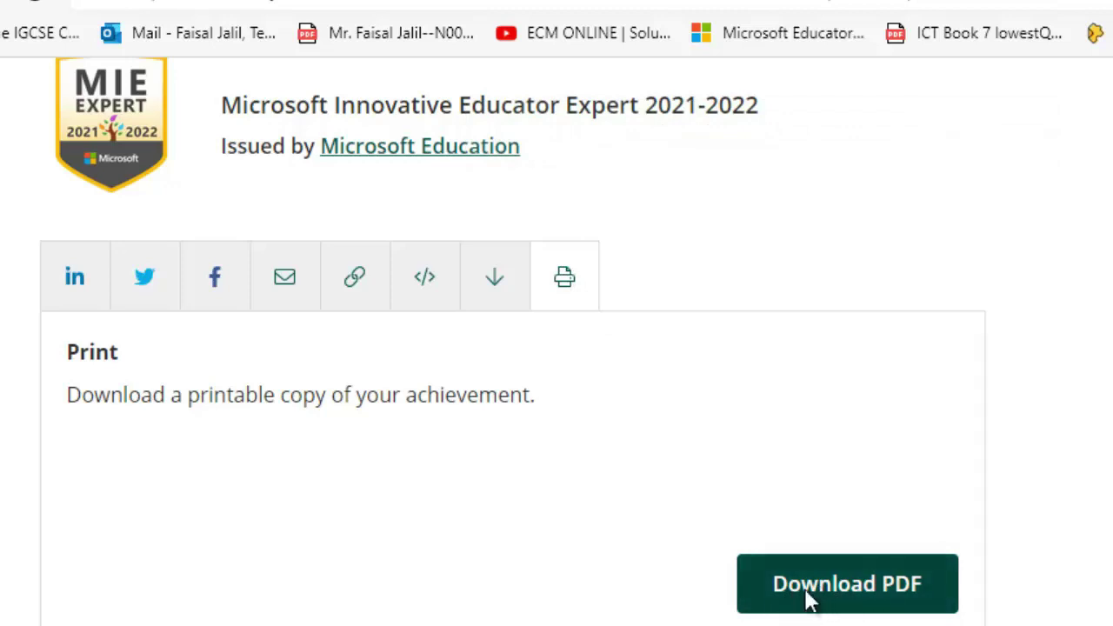
click(809, 600)
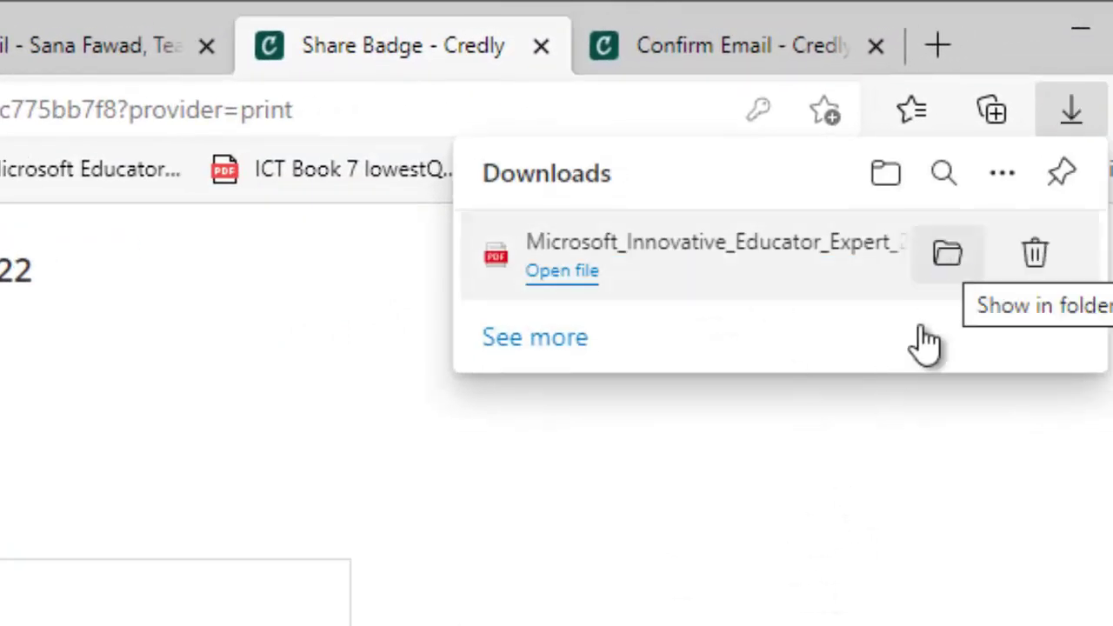
Open the downloaded Certificate of Recognition PDF from its folder and read through it
click(948, 258)
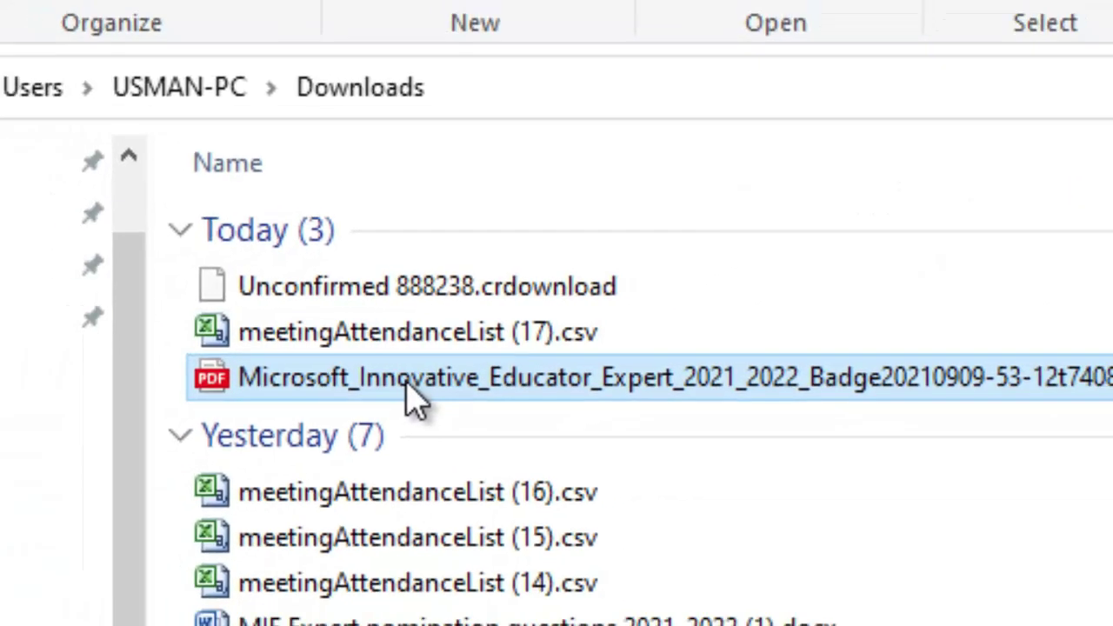
double_click(83, 457)
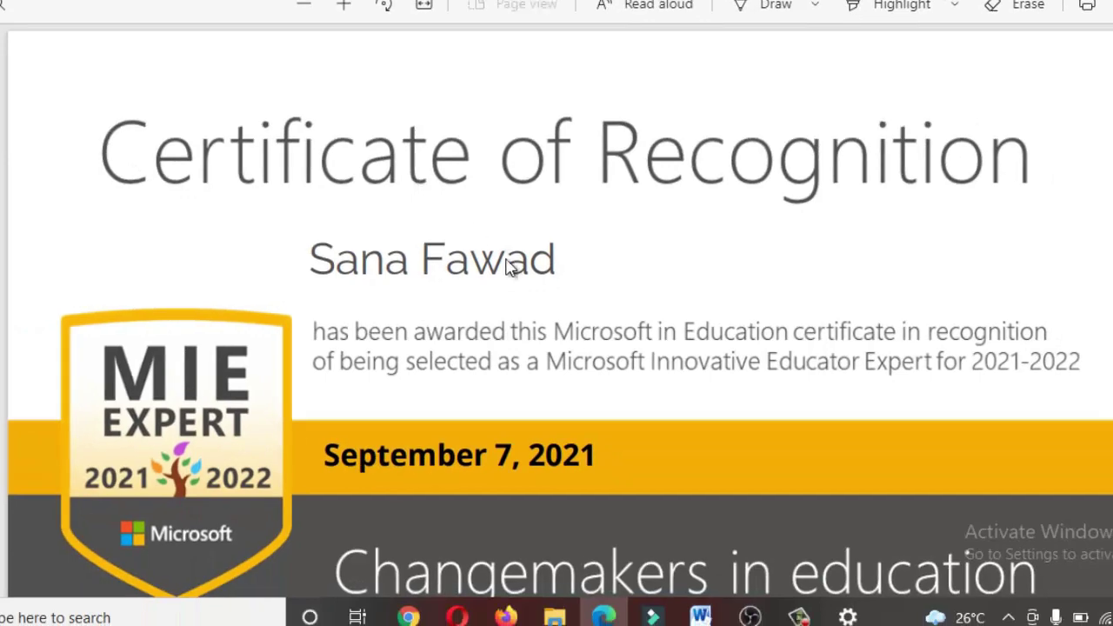
scroll(506, 259, up, 3)
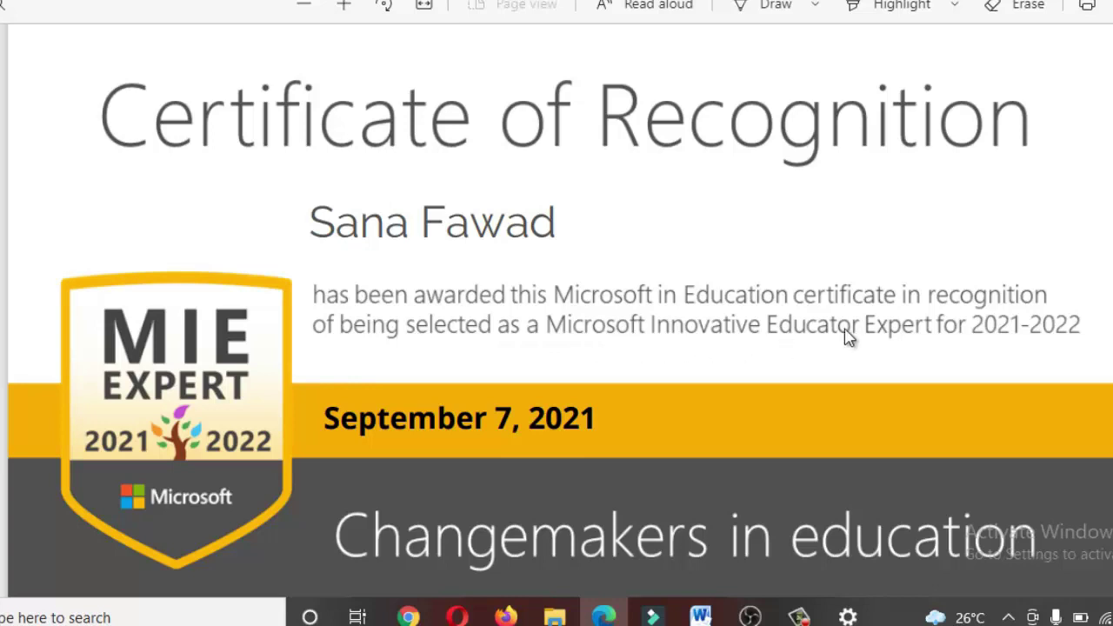
scroll(848, 343, down, 1)
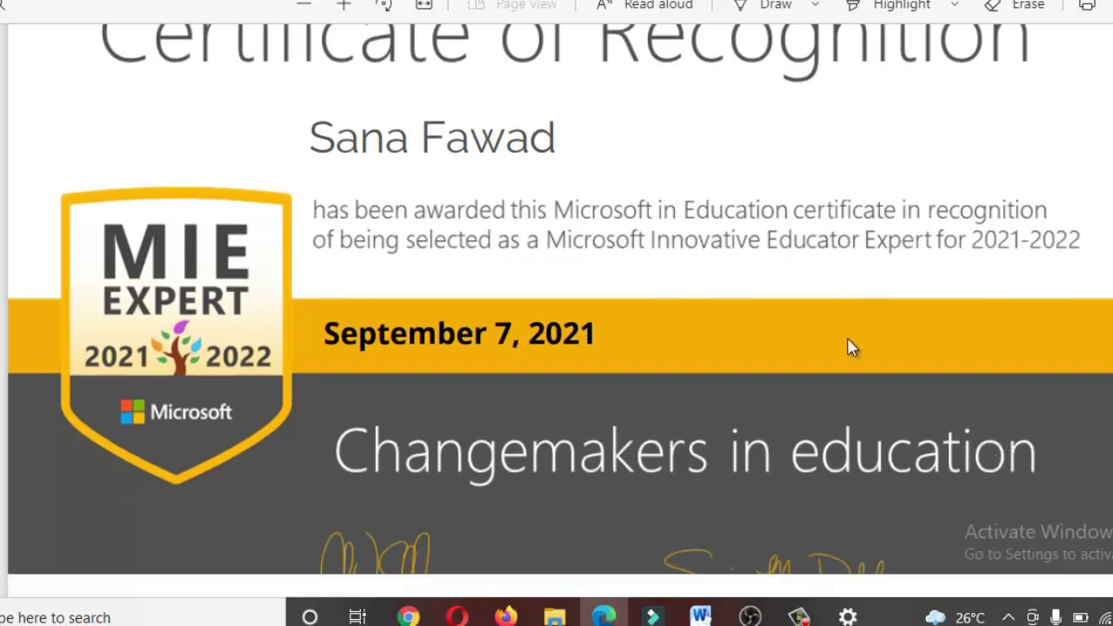
scroll(837, 342, down, 1)
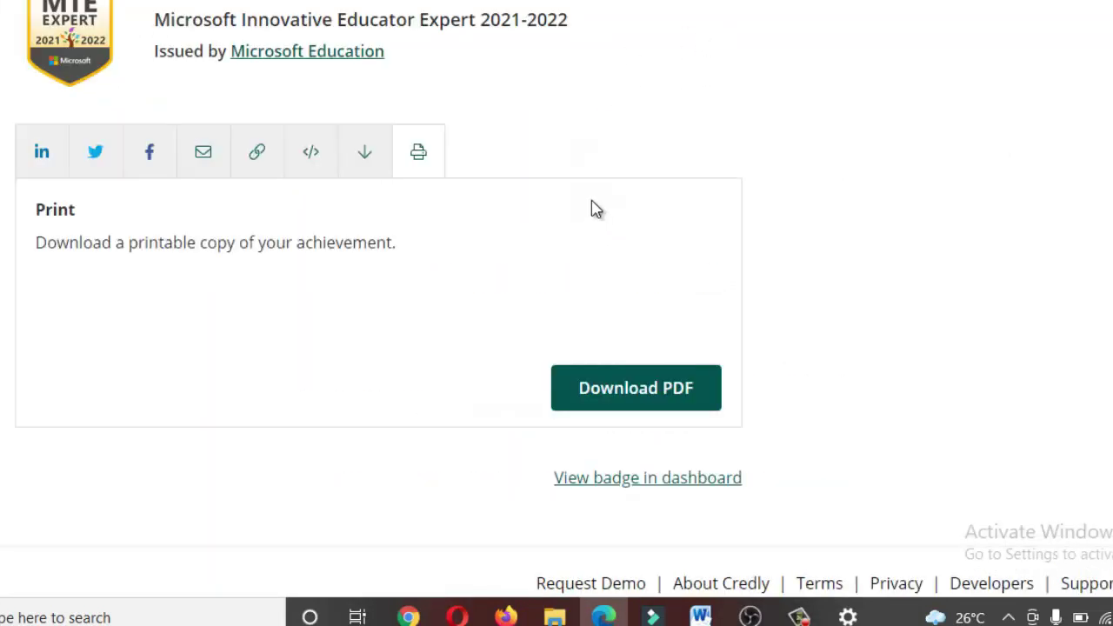
Go to the Credly dashboard via the account menu to see the Microsoft Innovative Educator Expert 2021-2022 badge
scroll(338, 363, up, 1)
scroll(338, 363, up, 1)
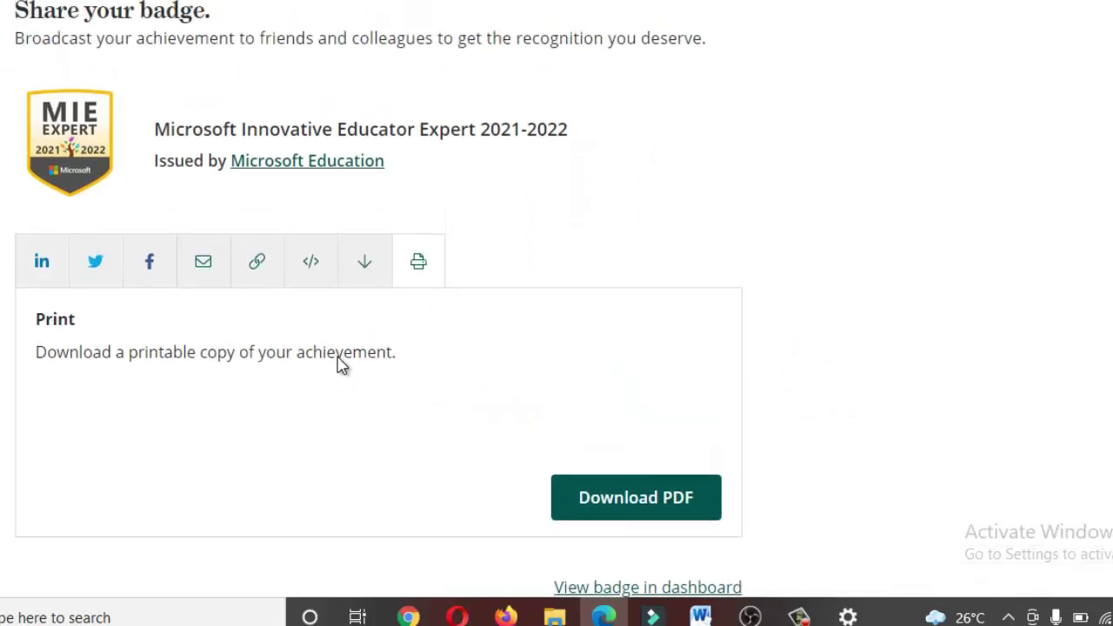
scroll(335, 354, up, 1)
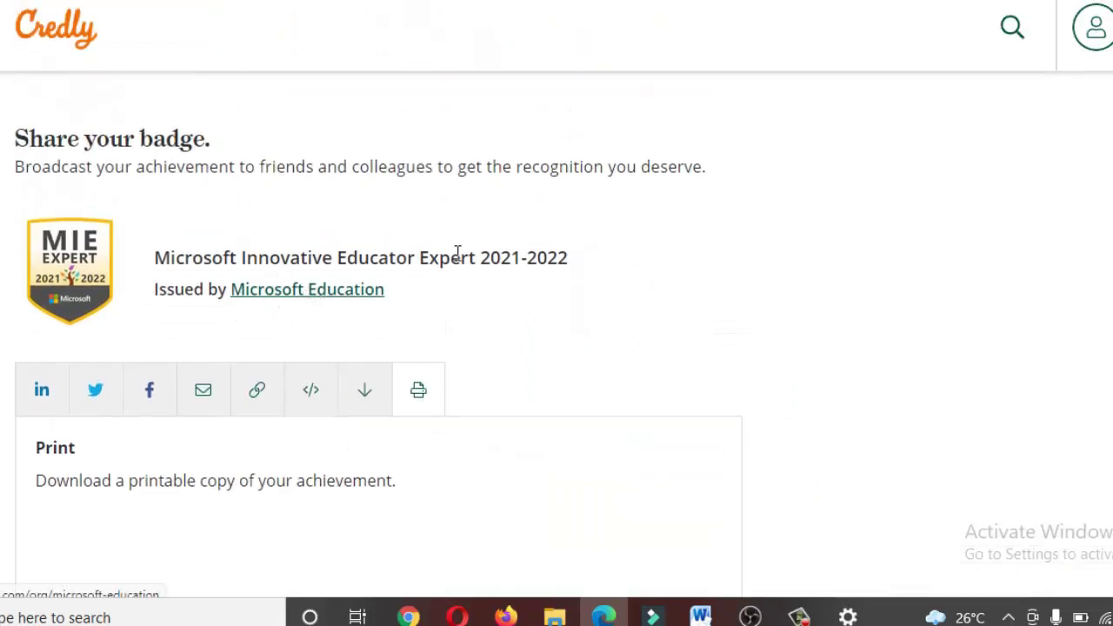
click(1094, 27)
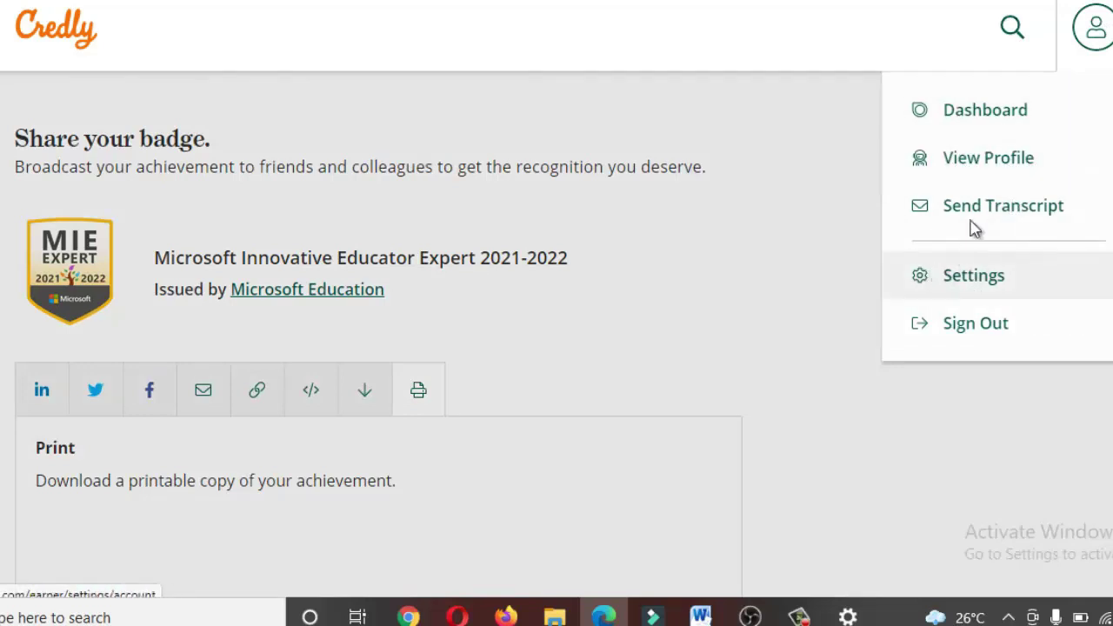
click(959, 114)
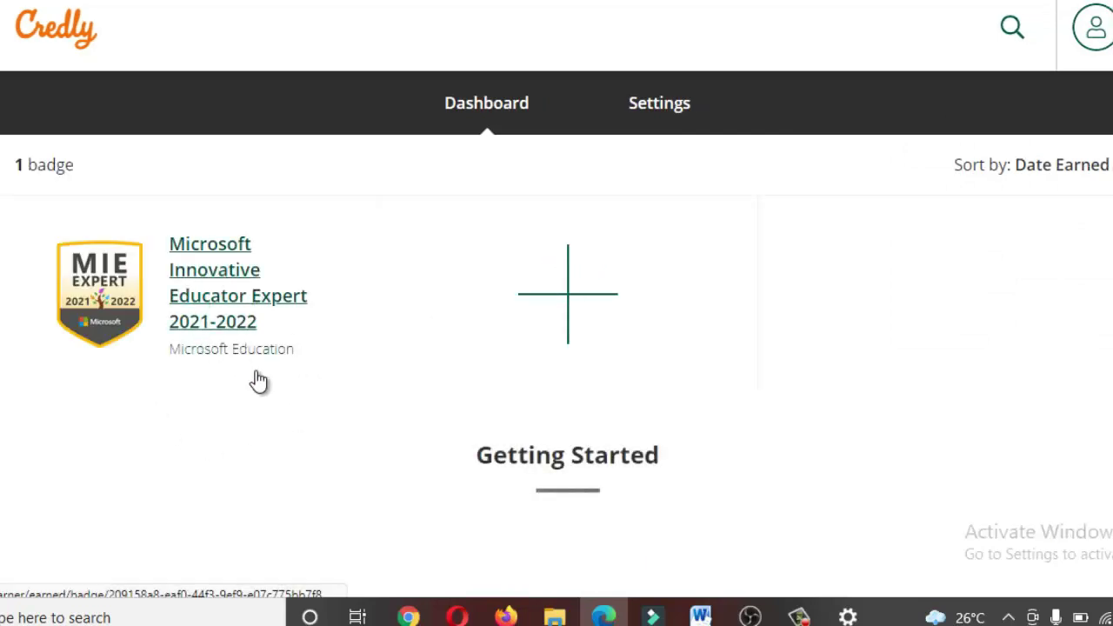
scroll(269, 374, down, 3)
scroll(269, 374, down, 3)
scroll(269, 374, up, 4)
scroll(269, 374, up, 2)
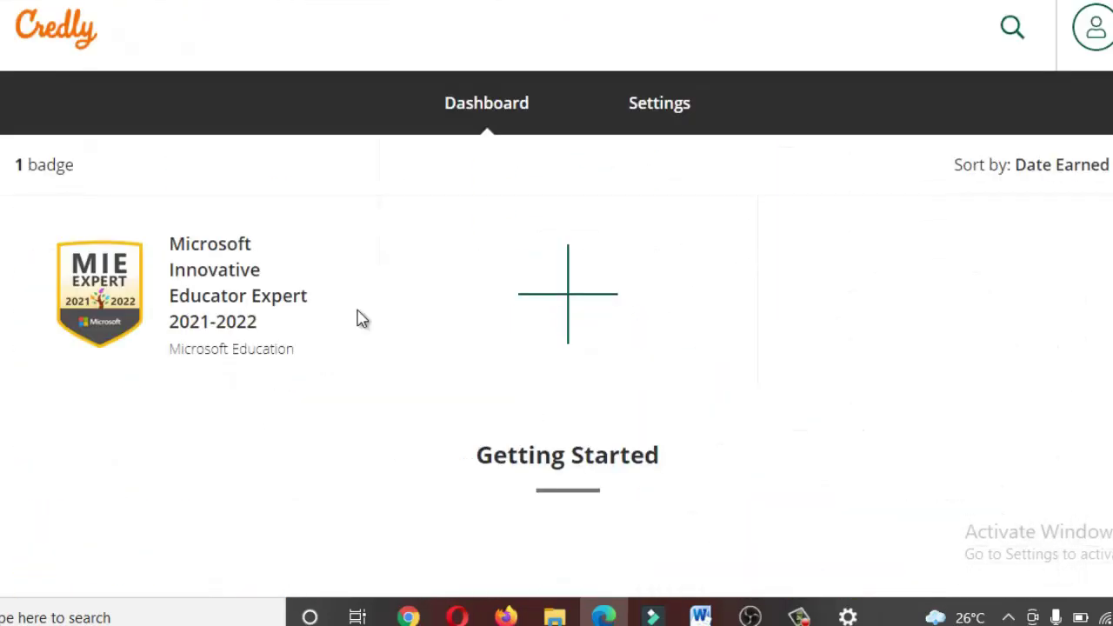
Open the badge's details page and review its description, skills and earning criteria
click(211, 290)
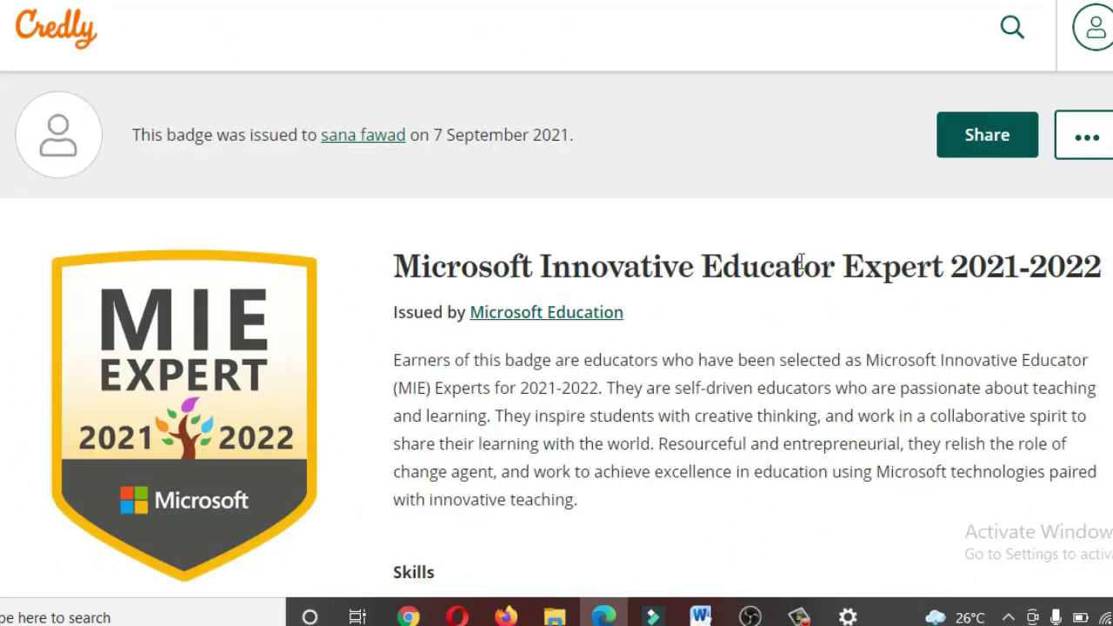
scroll(913, 222, down, 3)
scroll(911, 223, down, 5)
scroll(911, 223, up, 4)
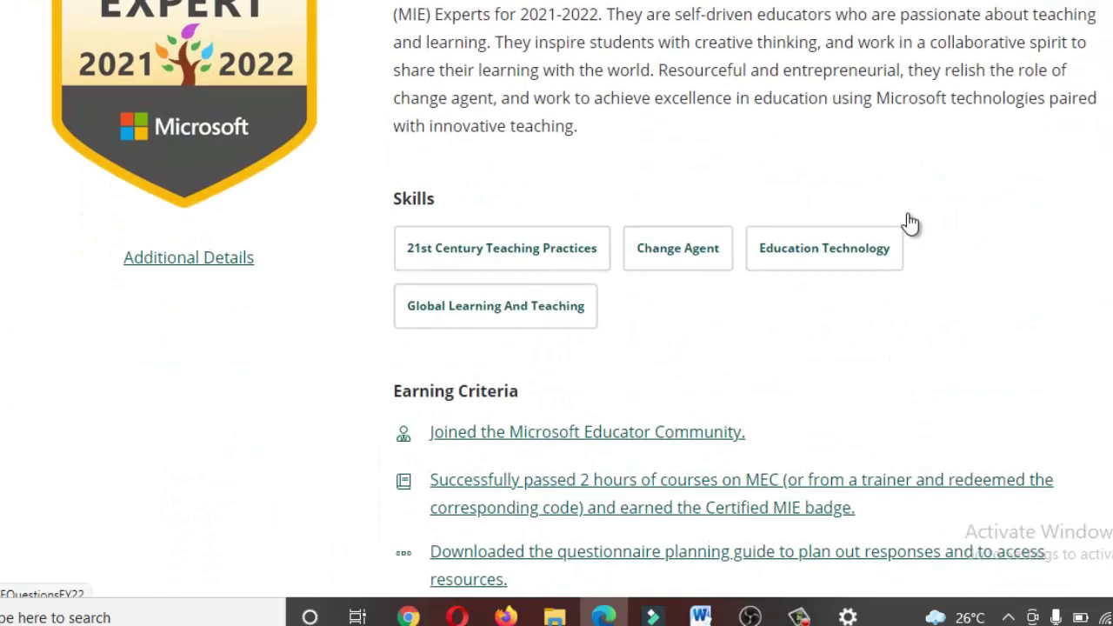
scroll(913, 221, up, 4)
scroll(912, 221, down, 5)
scroll(911, 222, down, 5)
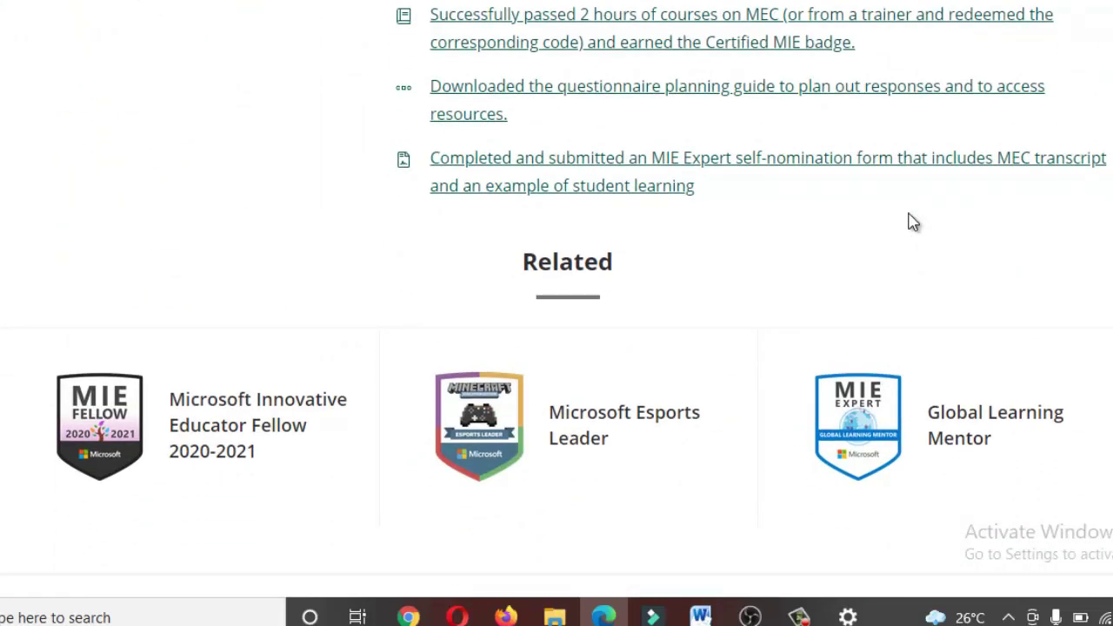
Open the badge's Share options from its extra-options menu
scroll(913, 222, up, 5)
scroll(913, 221, up, 2)
scroll(944, 200, up, 2)
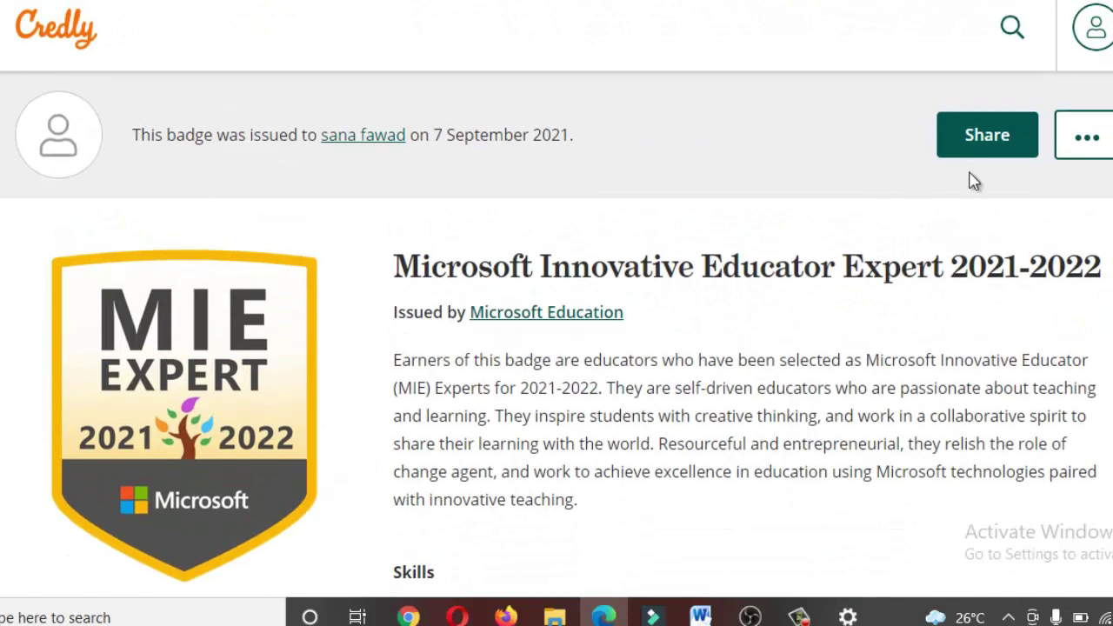
click(1083, 143)
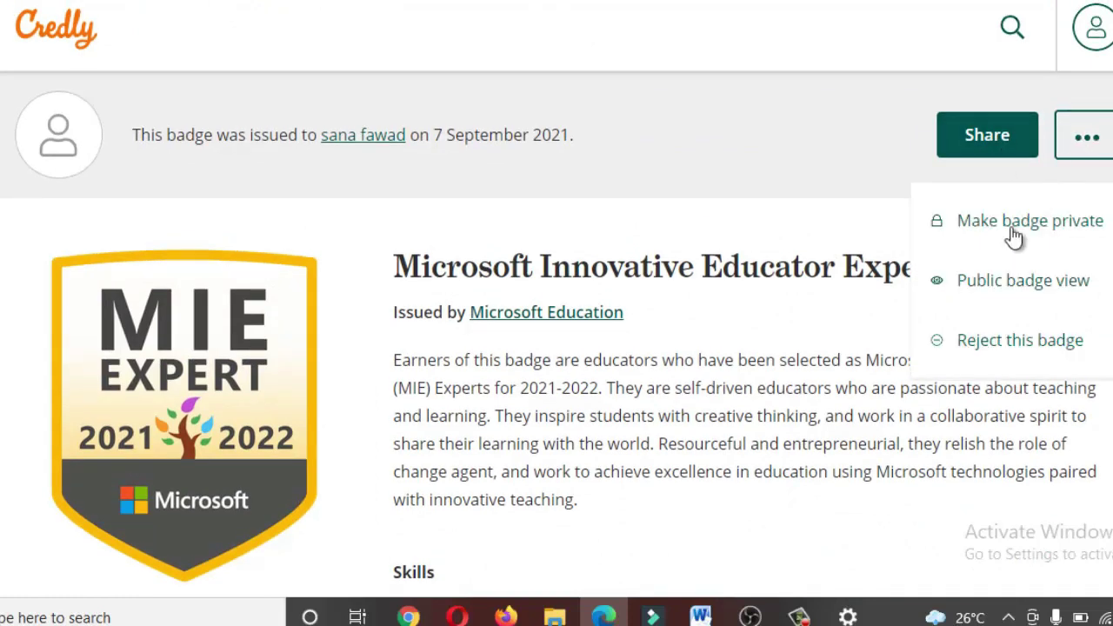
click(961, 153)
Download the badge's printable certificate as a PDF again from the Print option
scroll(516, 313, down, 2)
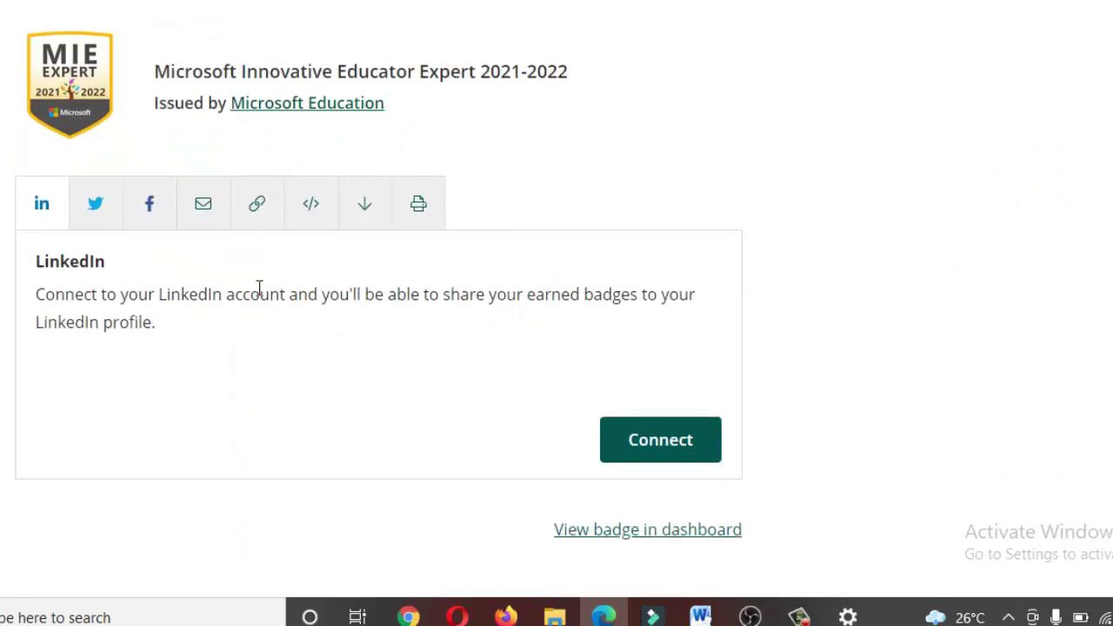
click(418, 212)
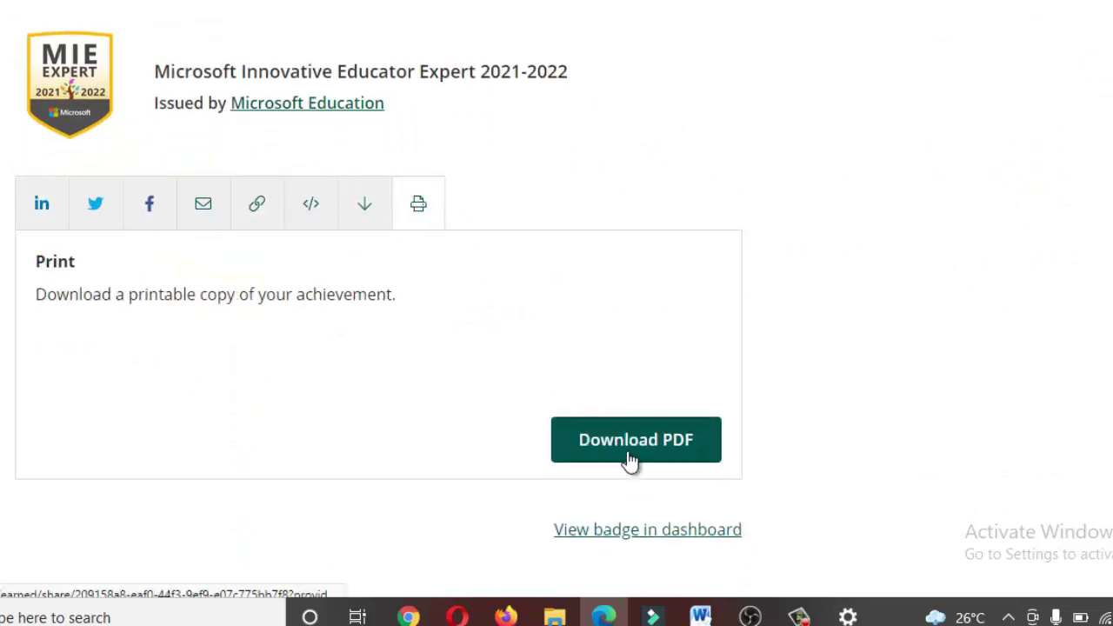
click(628, 458)
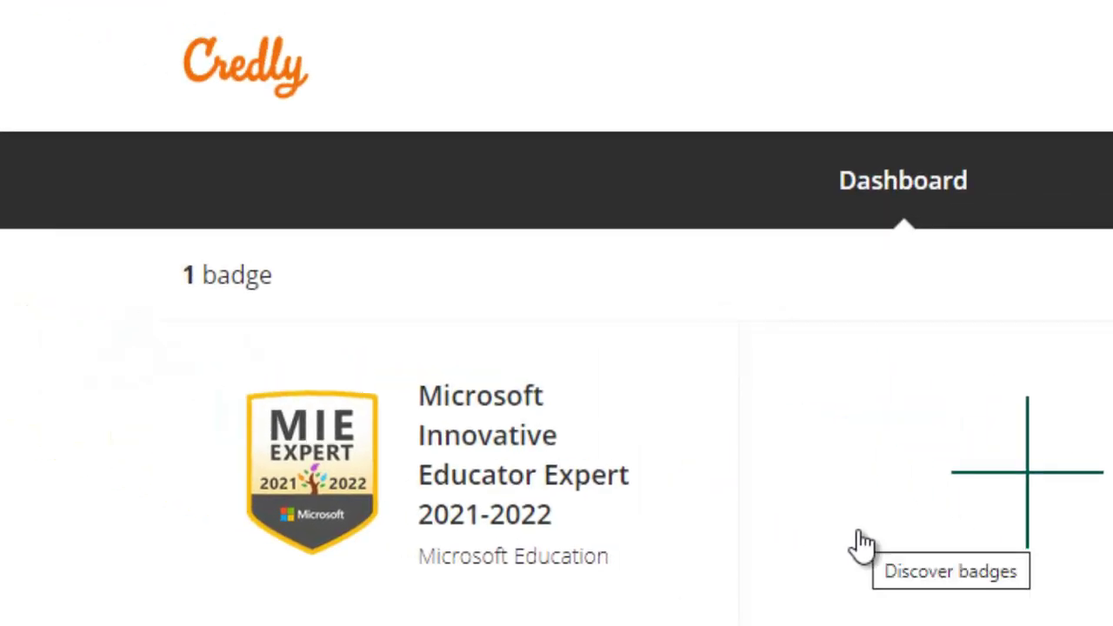
Open the Microsoft Innovative Educator Expert 2021-2022 badge's details page, issued 7 September 2021
scroll(863, 544, down, 3)
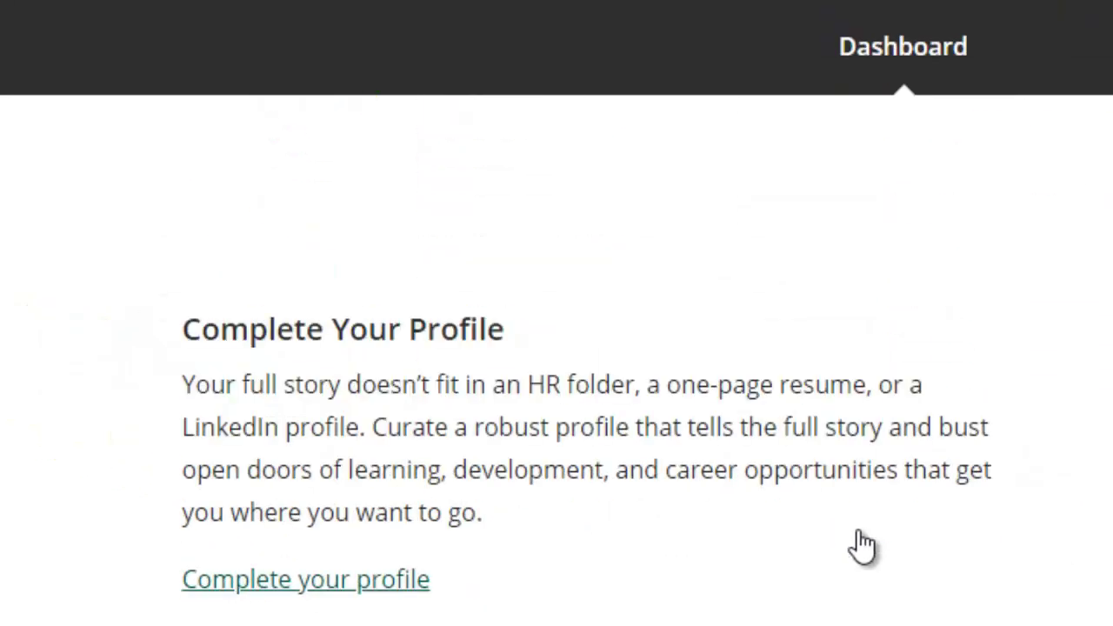
scroll(862, 544, up, 3)
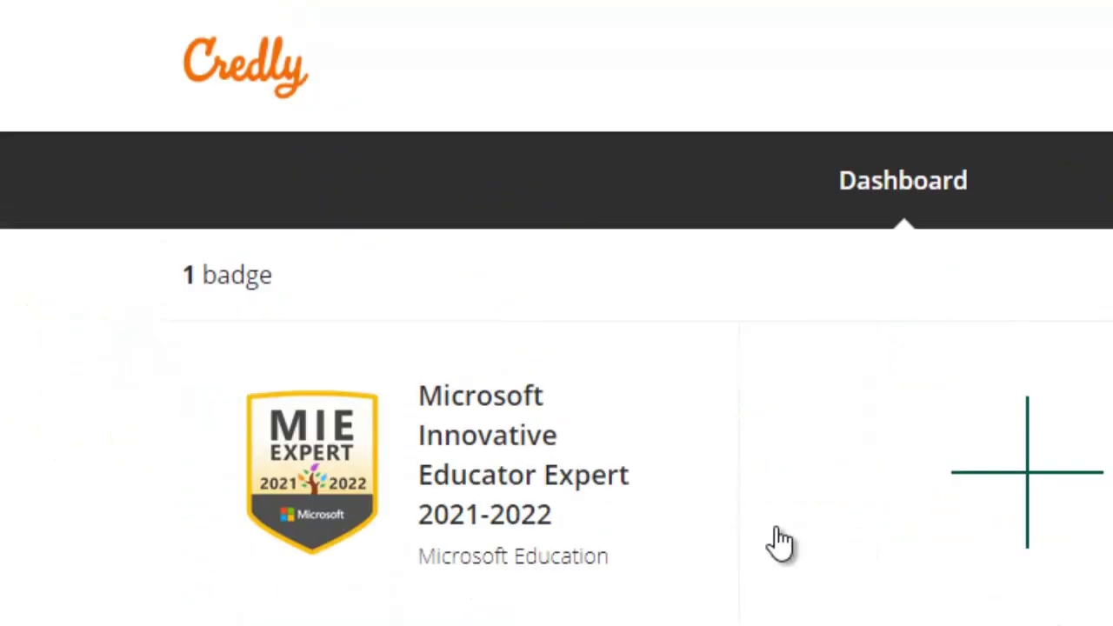
click(493, 463)
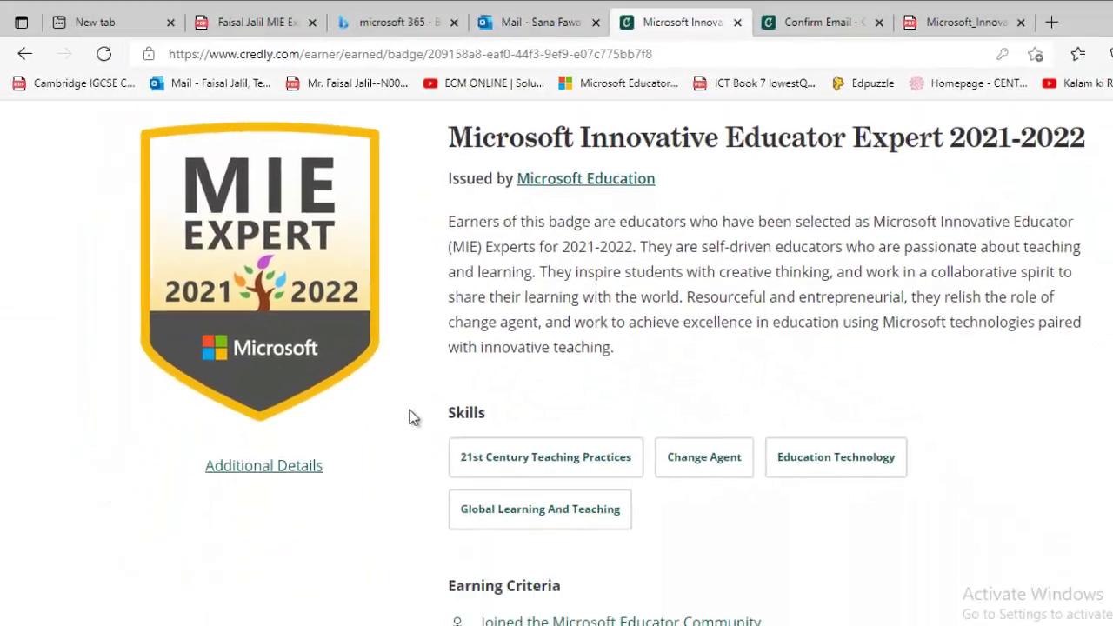
scroll(387, 424, down, 2)
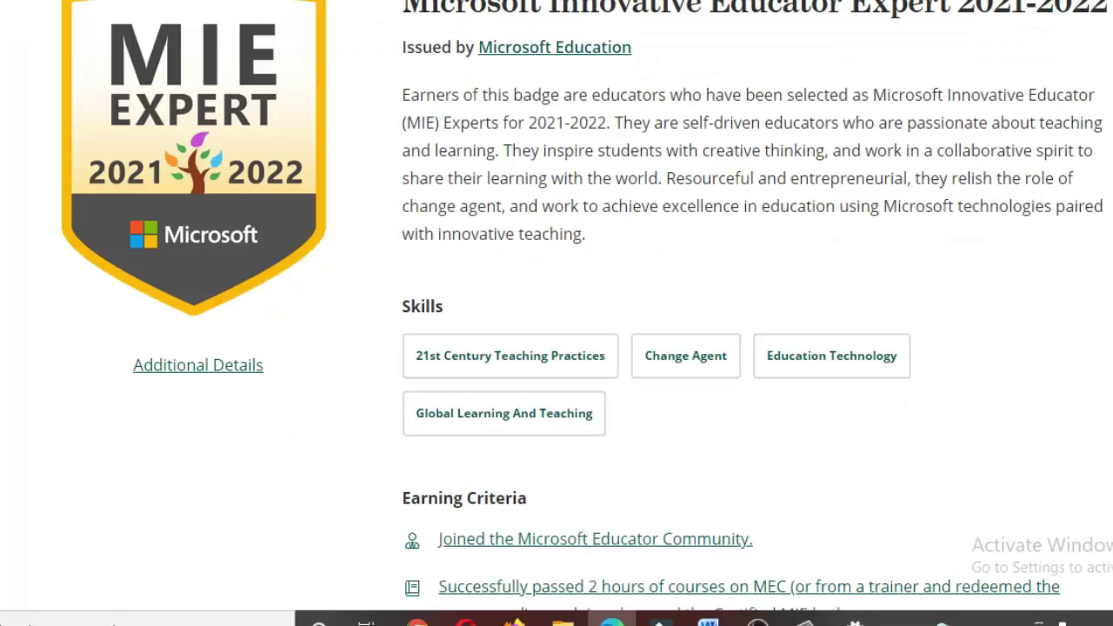
scroll(513, 199, up, 3)
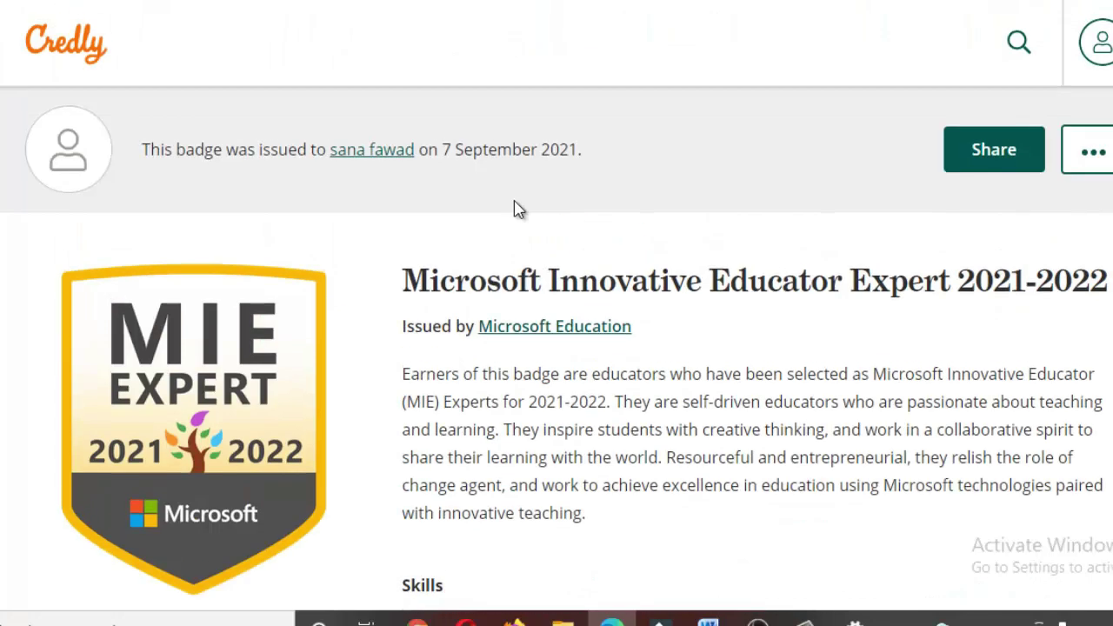